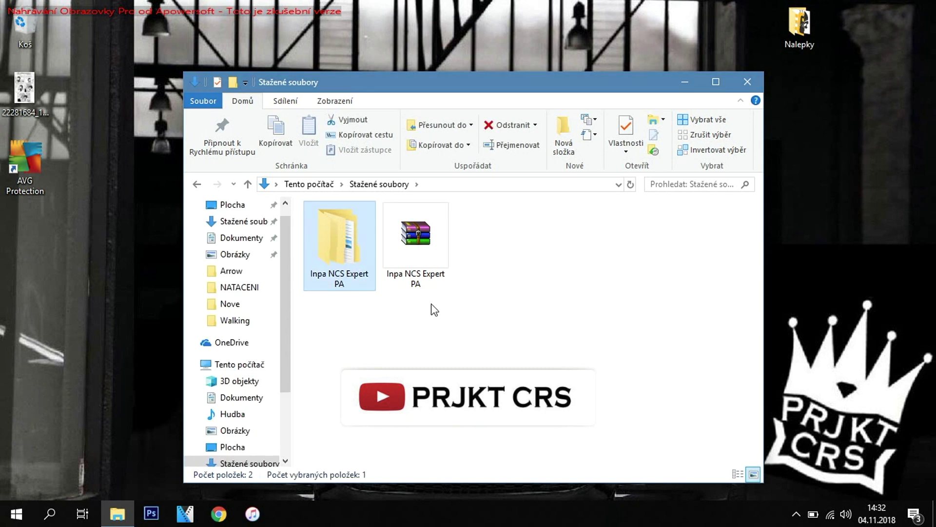
# Open the Inpa NCS Expert PA folder in Downloads, down to the inner folder that holds the installer files
pyautogui.click(417, 253)
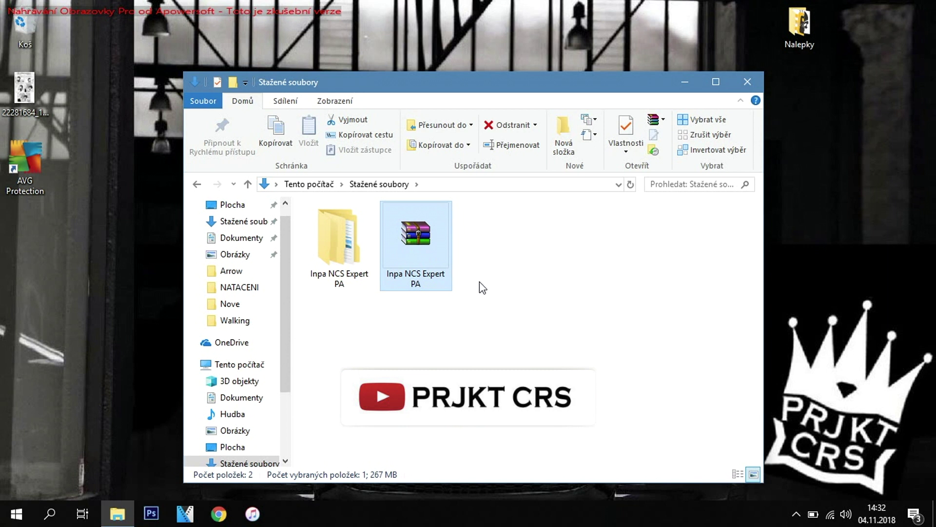
pyautogui.doubleClick(341, 244)
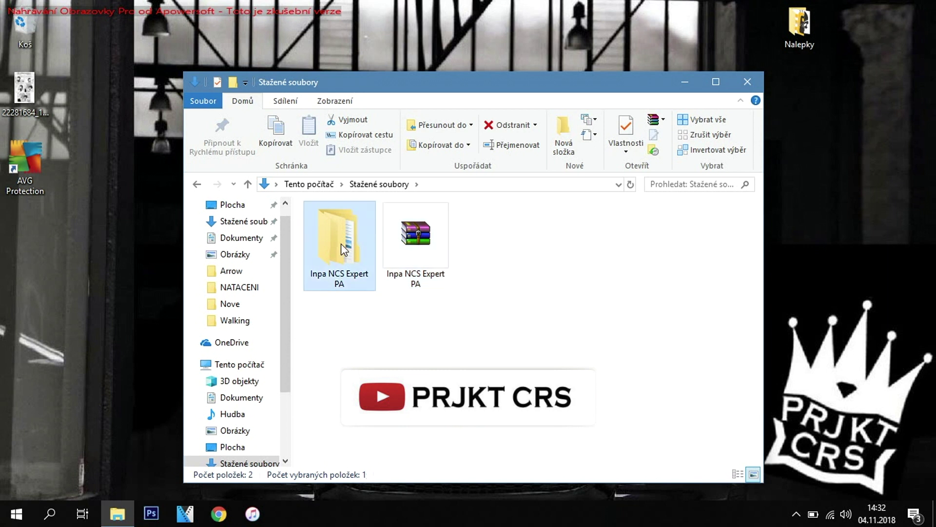
pyautogui.doubleClick(347, 231)
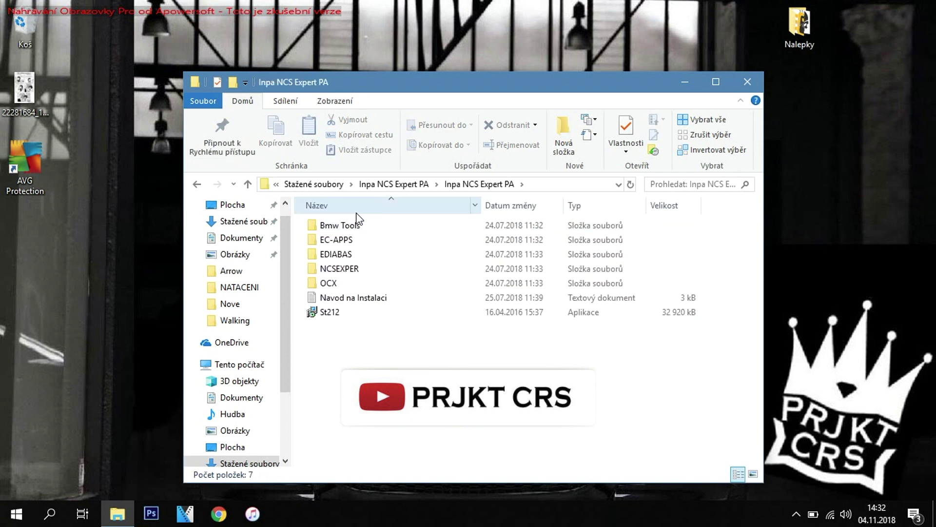
# Open the Navod na Instalaci text file in a maximized window and read the installation instructions across their full width
pyautogui.doubleClick(377, 301)
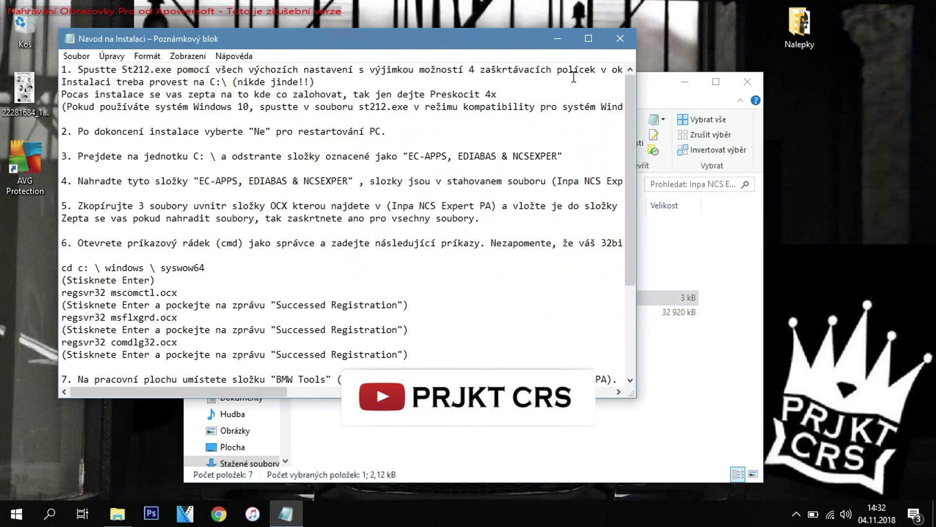
pyautogui.click(588, 39)
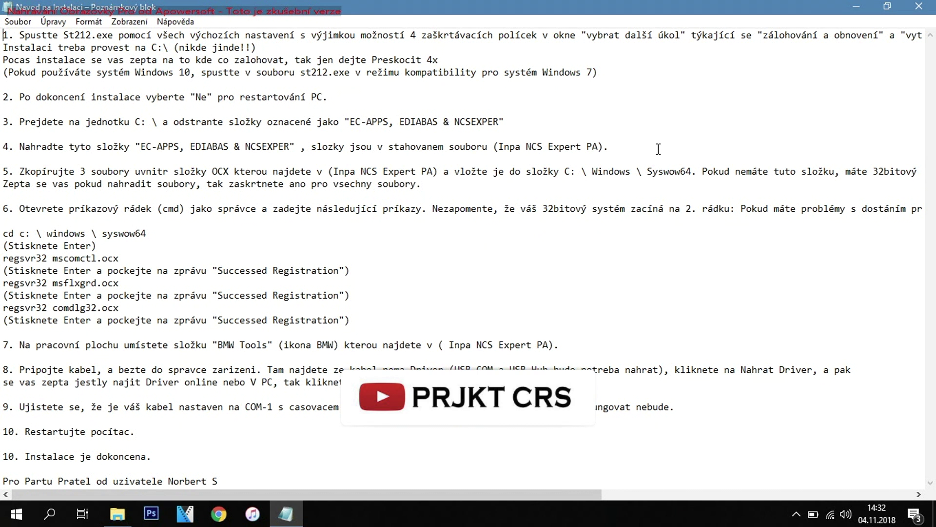
pyautogui.hscroll(3, 658, 148)
pyautogui.hscroll(-3, 658, 149)
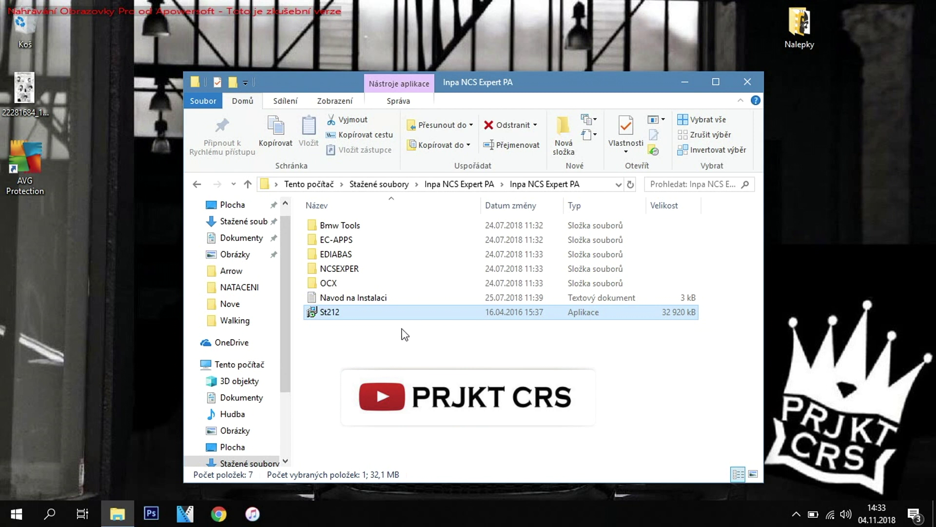
# Configure the compatibility mode in the file properties of the St212 installer and confirm the settings
pyautogui.rightClick(338, 320)
pyautogui.click(382, 488)
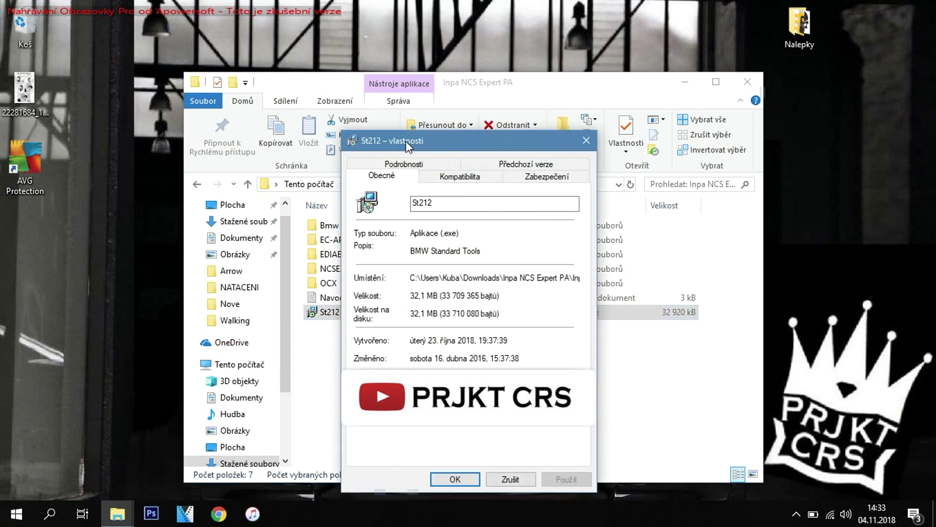
pyautogui.click(466, 177)
pyautogui.click(431, 286)
pyautogui.click(429, 291)
pyautogui.click(450, 482)
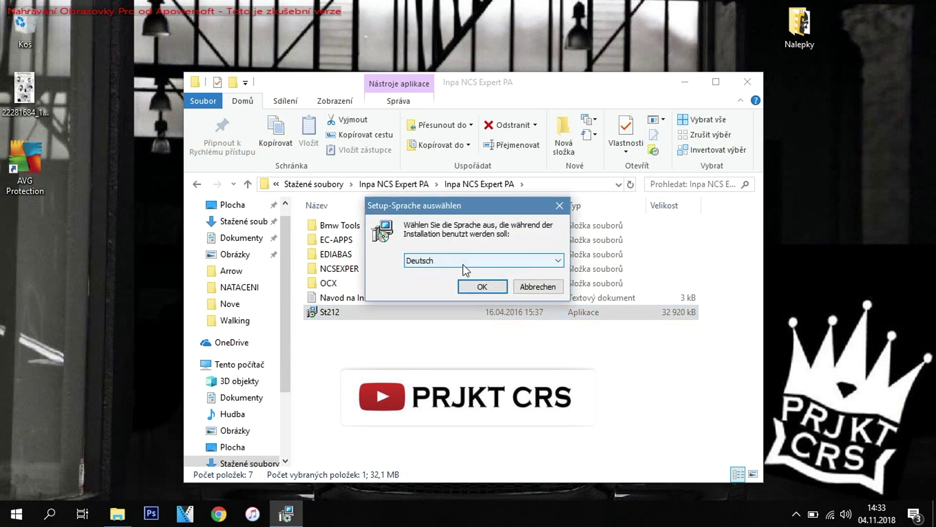
# Choose English as the setup language for the St212 installer
pyautogui.click(481, 266)
pyautogui.click(479, 280)
pyautogui.click(479, 288)
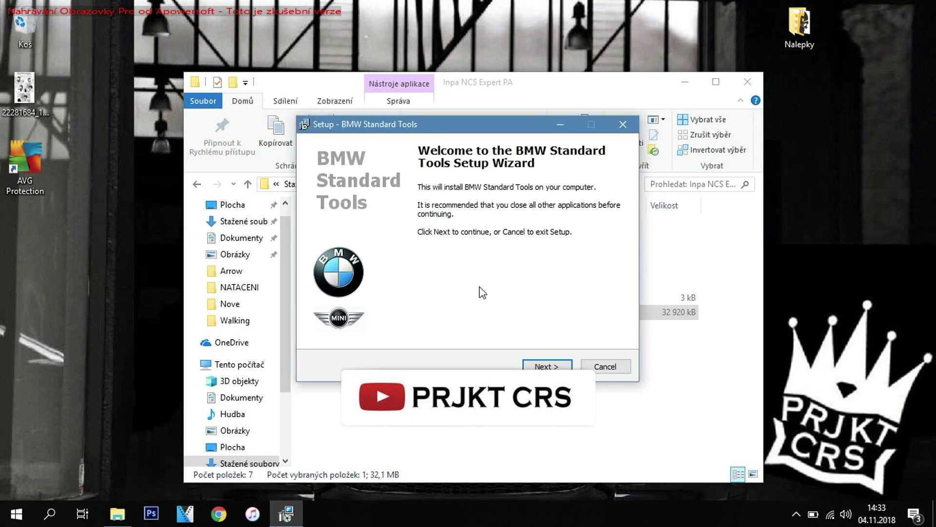
# Proceed past the BMW Standard Tools welcome page and accept the license agreement to reach the component selection
pyautogui.click(549, 366)
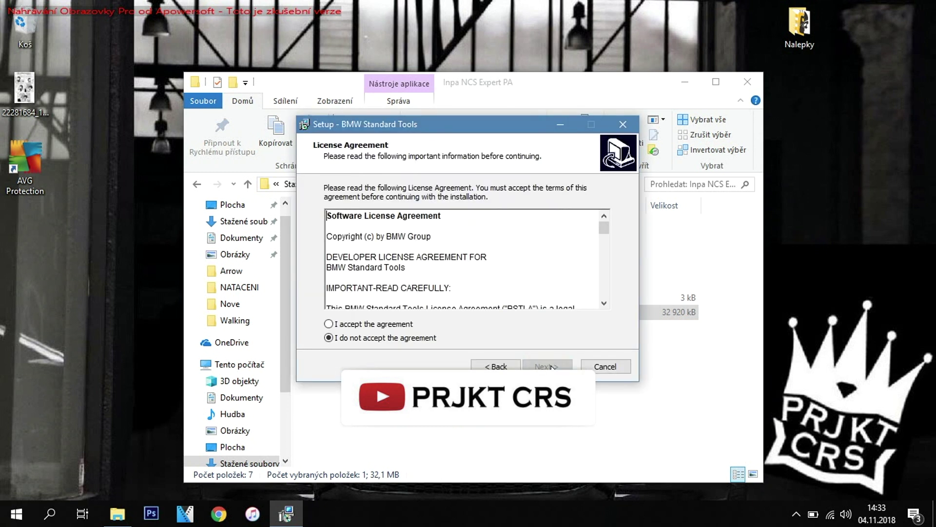
pyautogui.click(393, 324)
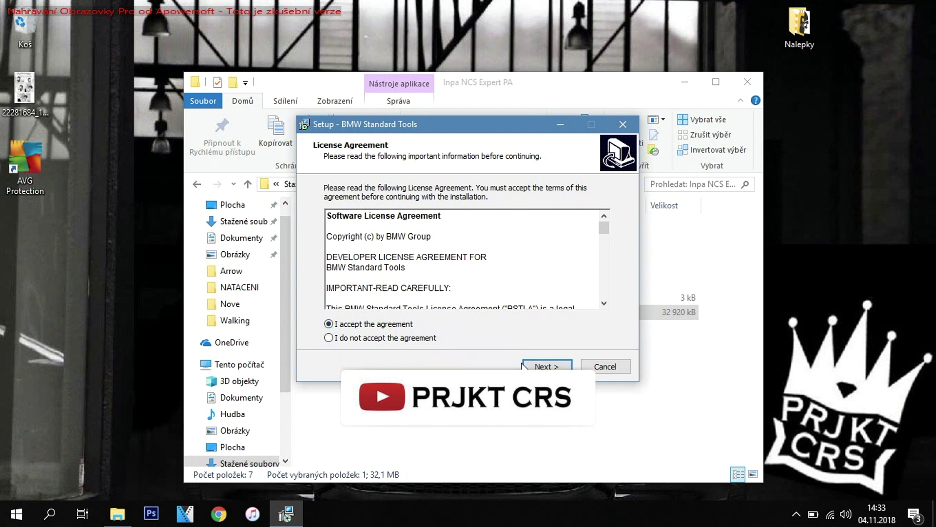
pyautogui.click(546, 366)
pyautogui.press('Return')
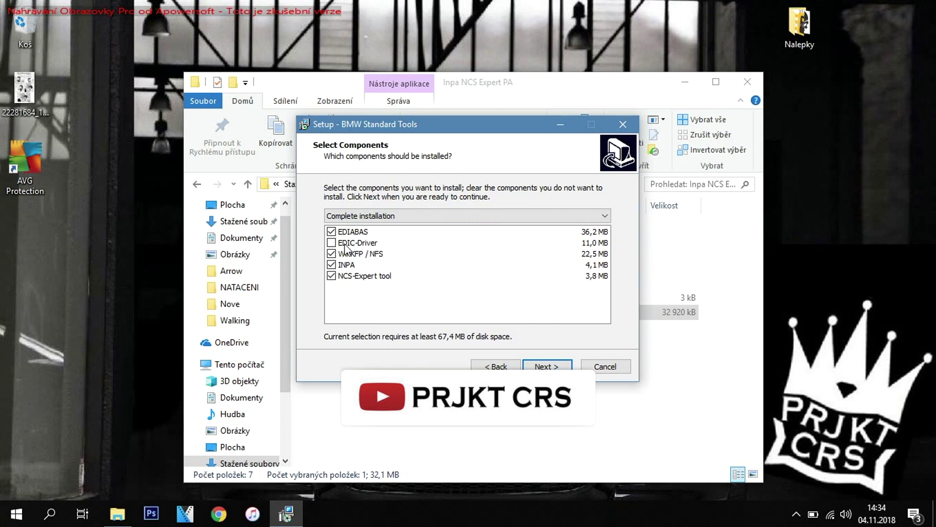
# Accept the complete installation and the default destination folders, including C:\EDIABAS, C:\EC-APPS\INPA and C:\NCSEXPER
pyautogui.click(549, 365)
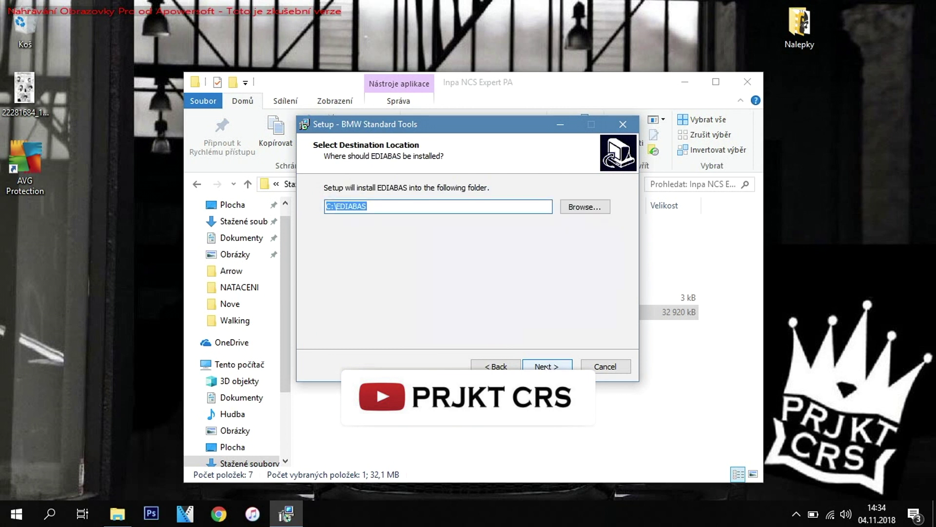
pyautogui.press('Return')
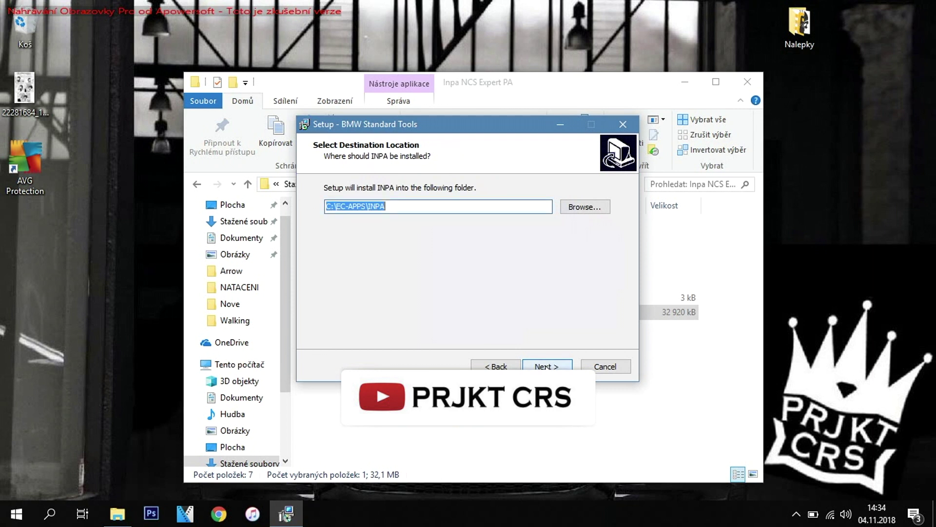
pyautogui.press('Return')
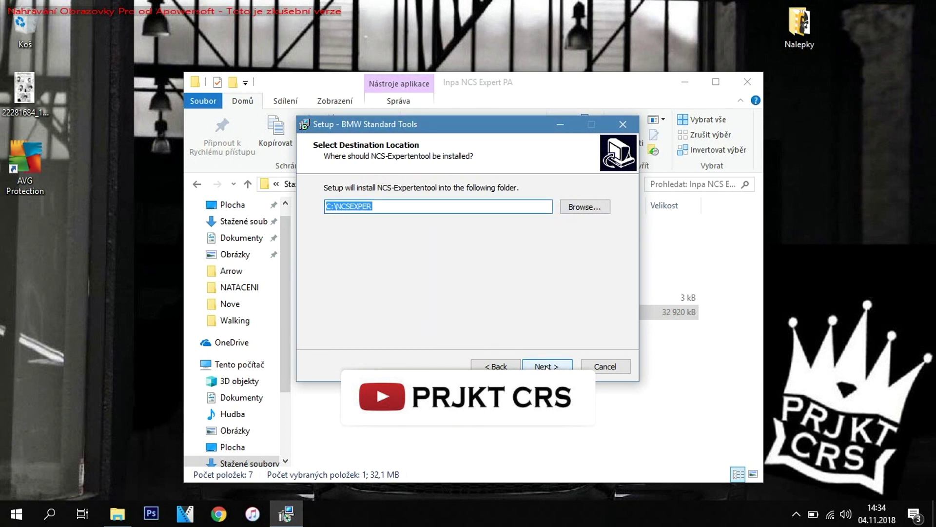
pyautogui.press('Return')
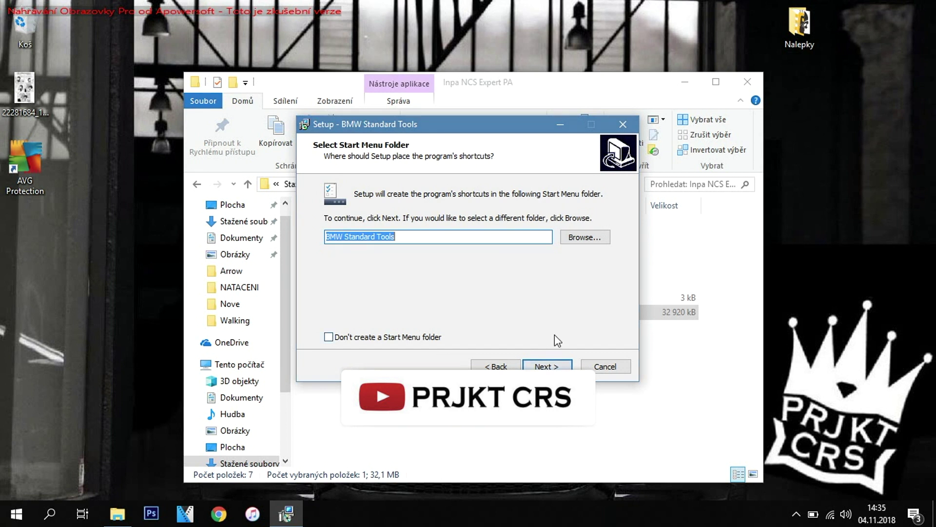
pyautogui.click(544, 363)
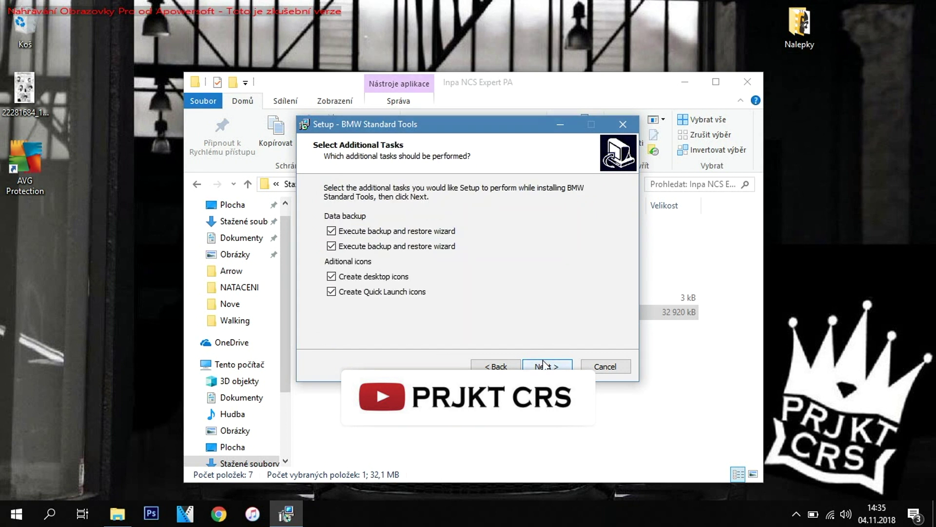
pyautogui.click(544, 364)
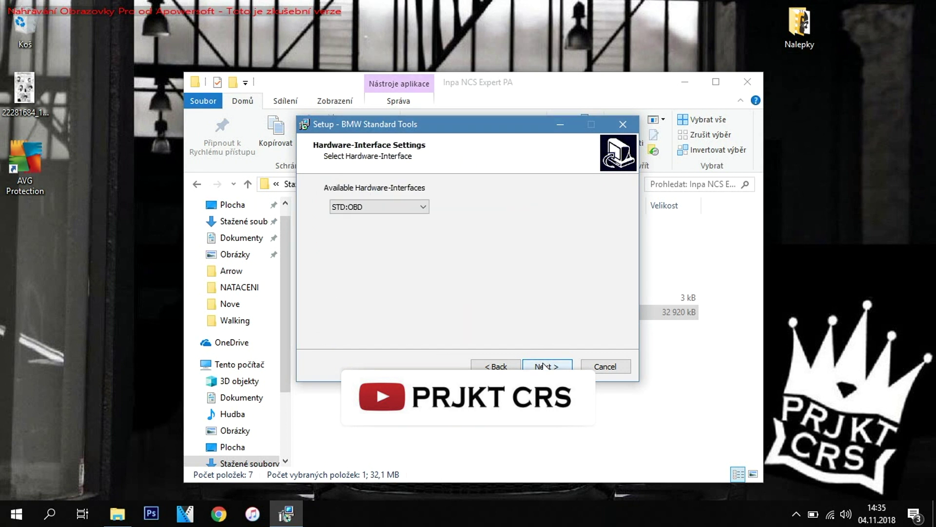
pyautogui.click(410, 207)
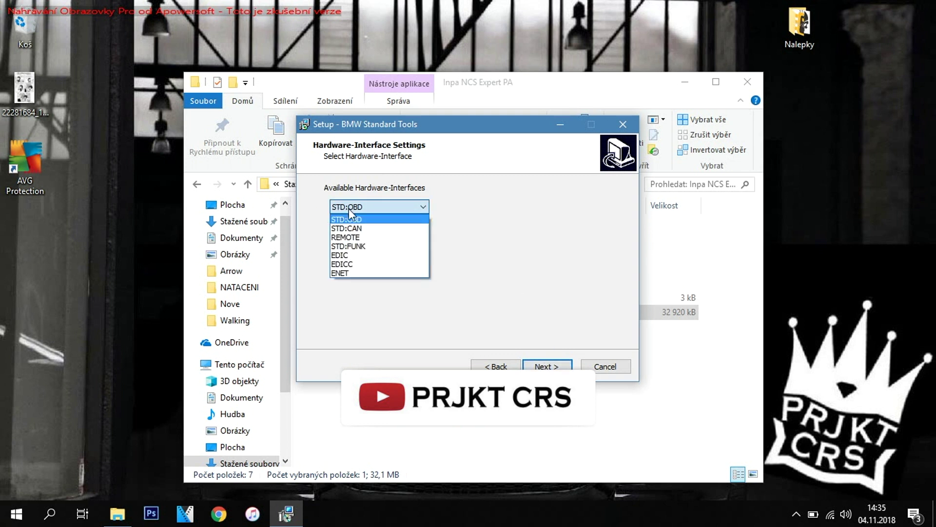
pyautogui.click(368, 208)
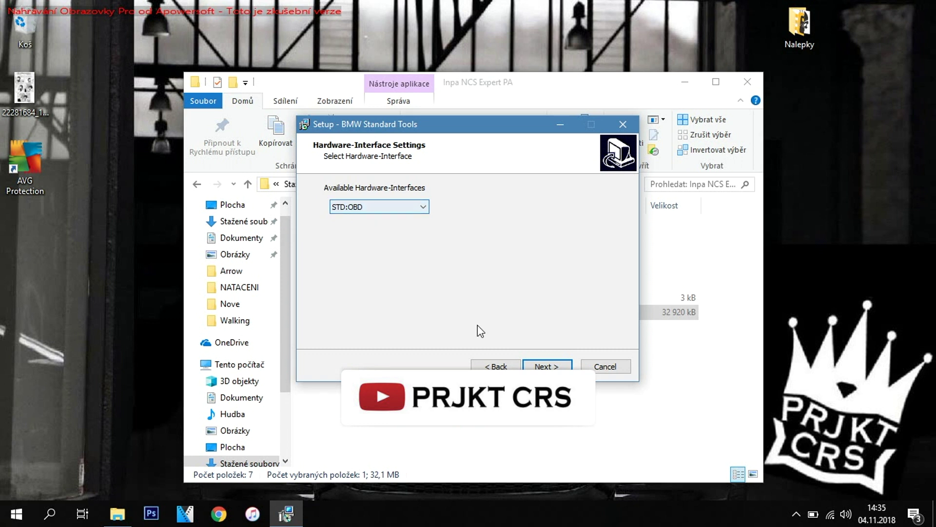
pyautogui.click(543, 365)
pyautogui.click(543, 365)
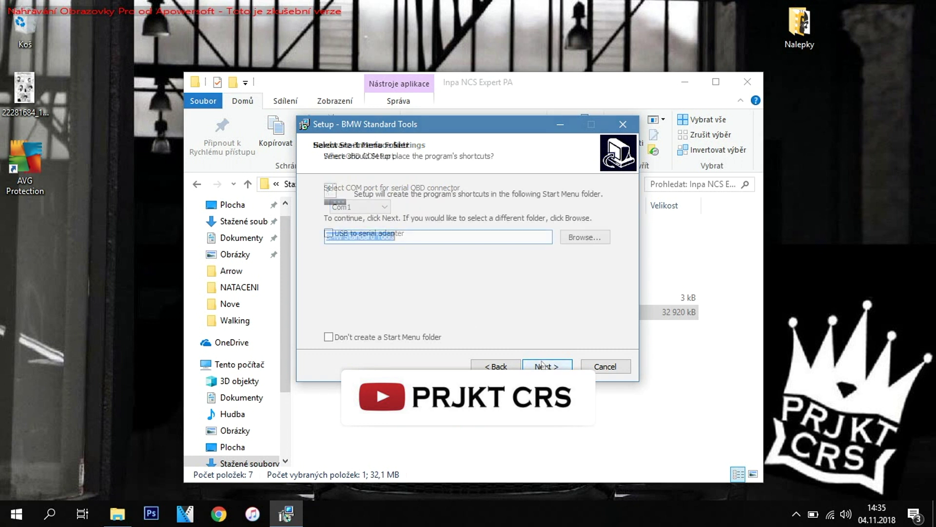
# Accept the BMW Standard Tools Start menu folder and the default additional tasks, and use STD:OBD as the hardware interface
pyautogui.click(544, 365)
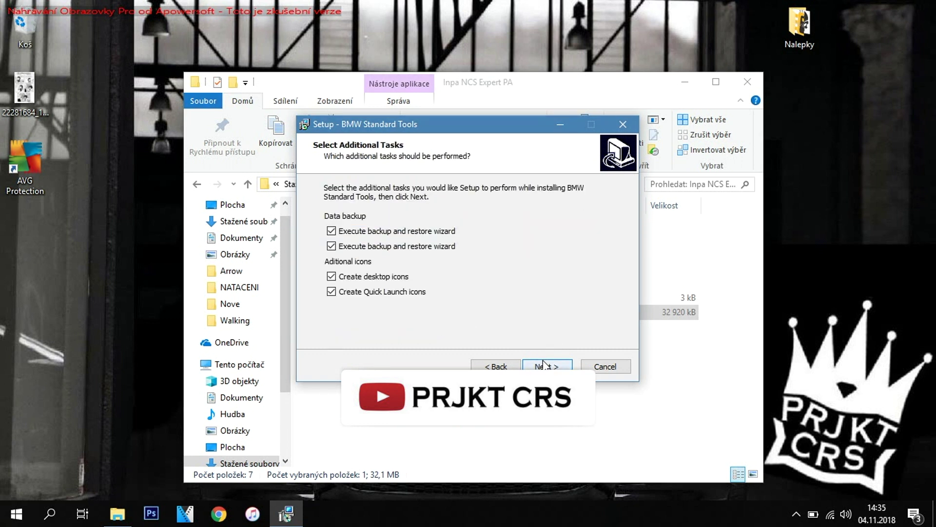
pyautogui.click(544, 365)
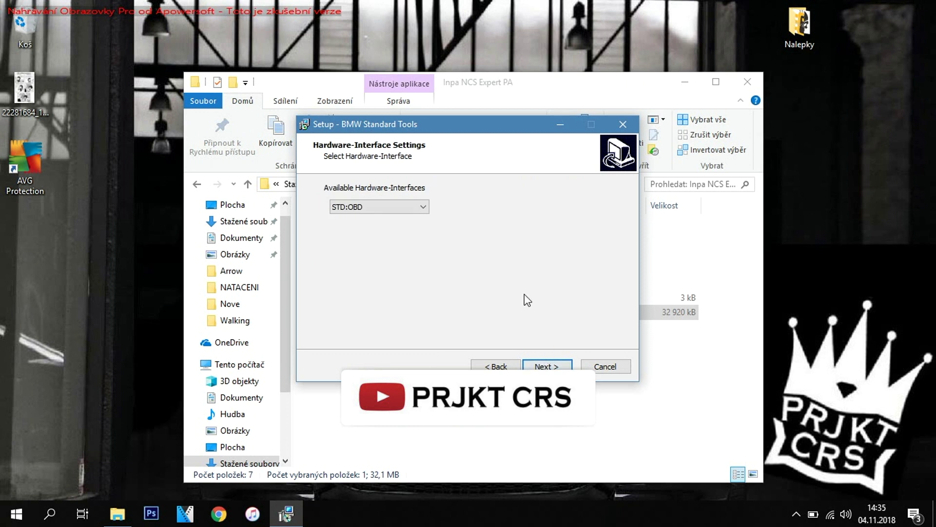
pyautogui.click(410, 207)
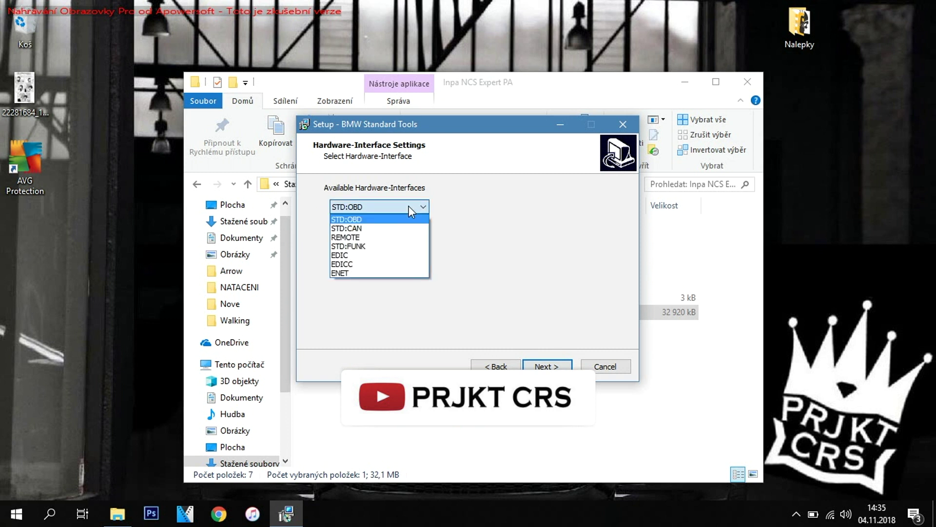
pyautogui.click(369, 208)
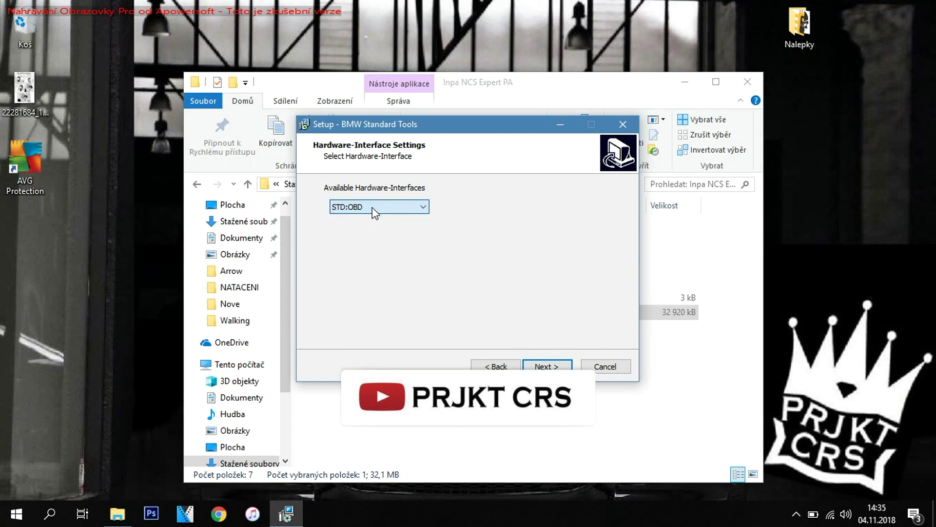
pyautogui.click(544, 365)
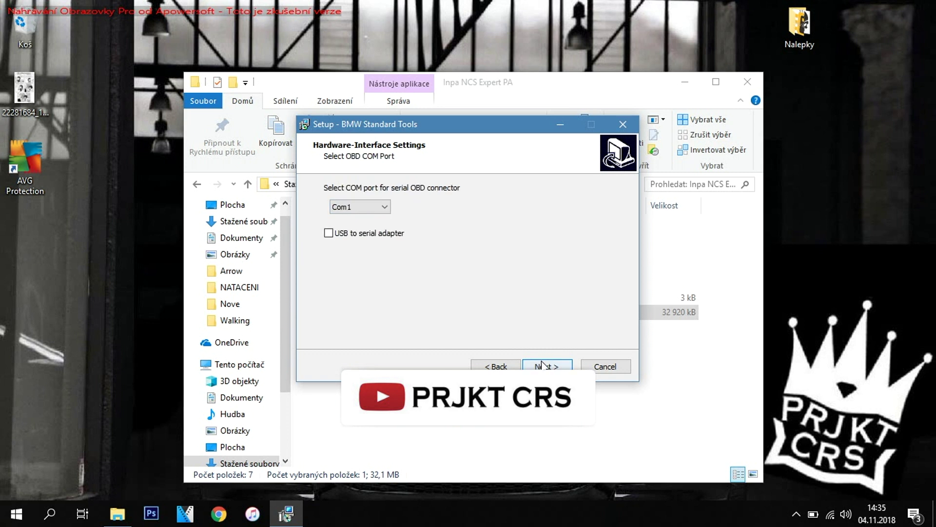
# Keep Com1 as the serial OBD port without the USB to serial adapter option, and start the installation
pyautogui.click(363, 207)
pyautogui.click(366, 209)
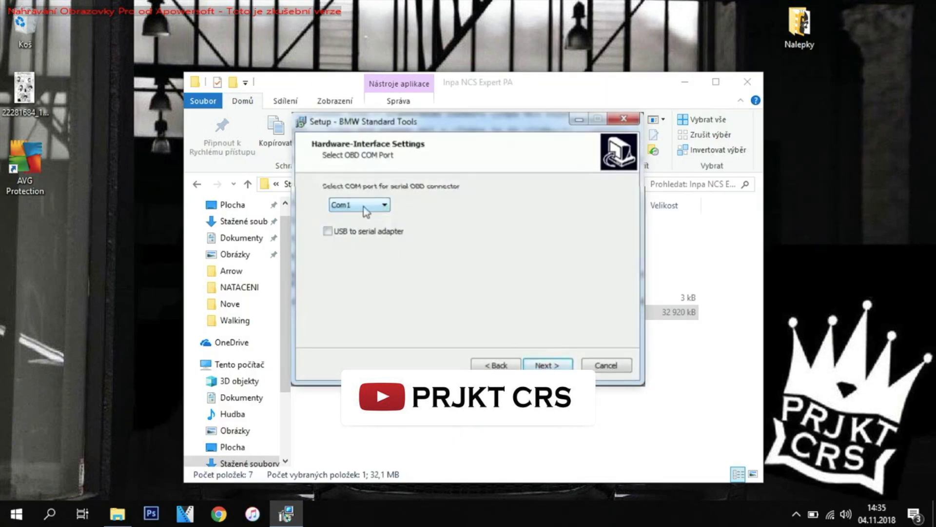
pyautogui.click(546, 363)
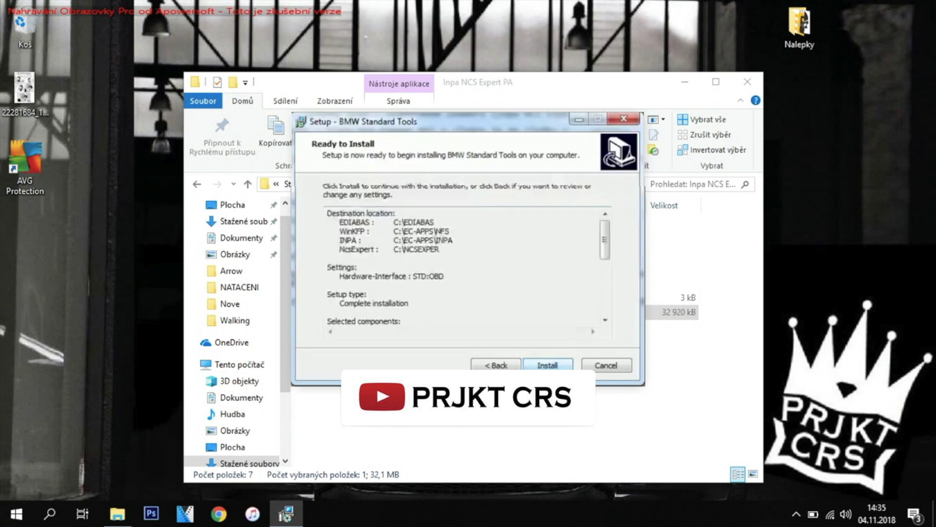
pyautogui.click(547, 365)
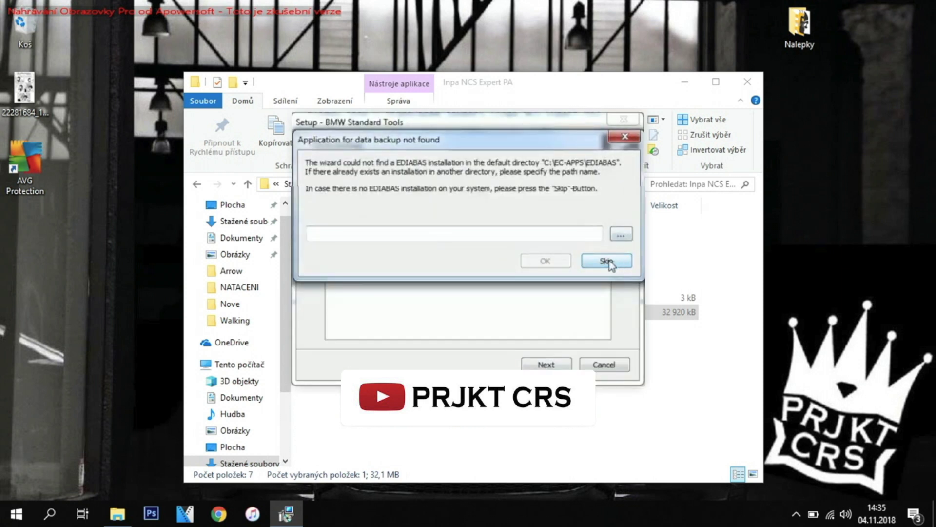
# Skip the data backup for EDIABAS, NFS, INPA and NCSEXPERT, and finish setup with the option to restart the computer later
pyautogui.click(609, 262)
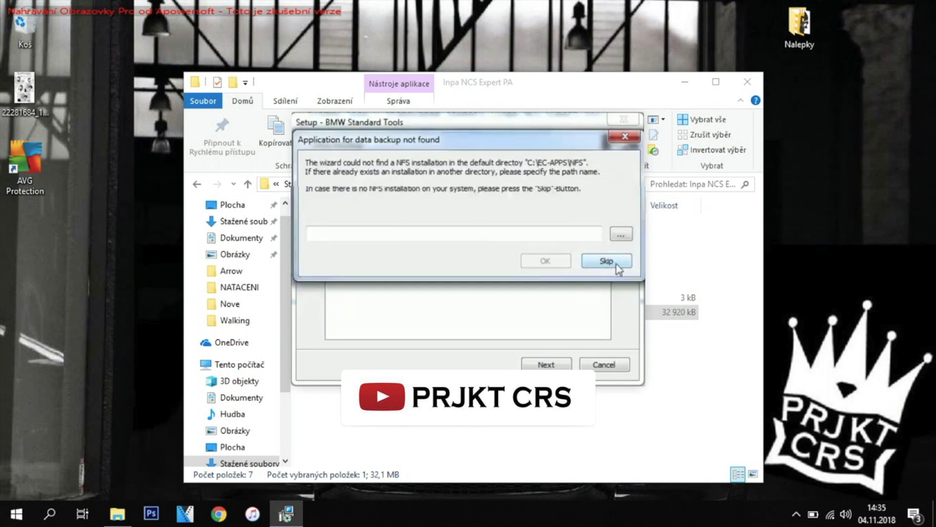
pyautogui.click(614, 264)
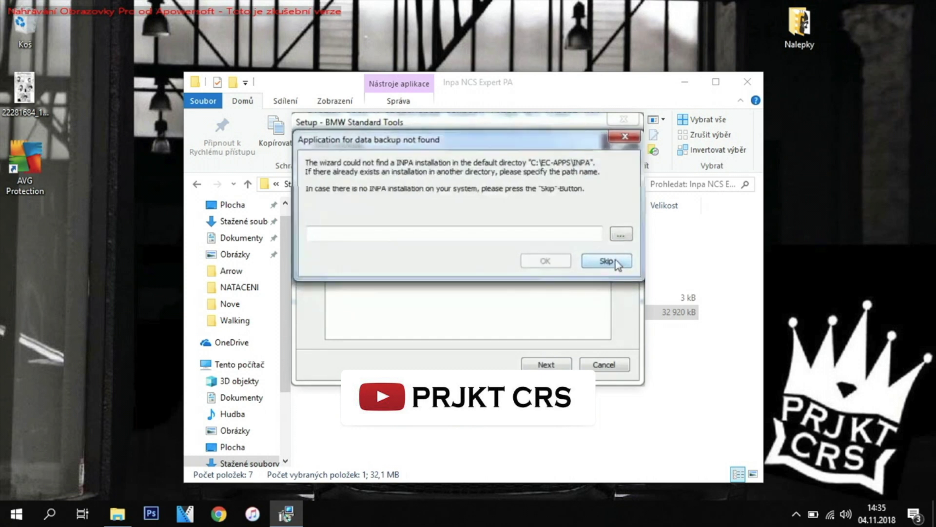
pyautogui.click(613, 265)
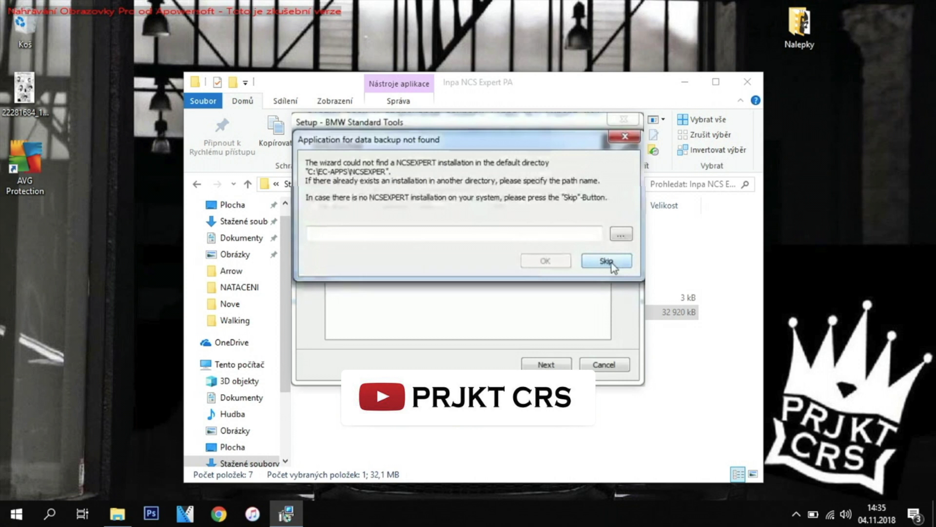
pyautogui.click(612, 265)
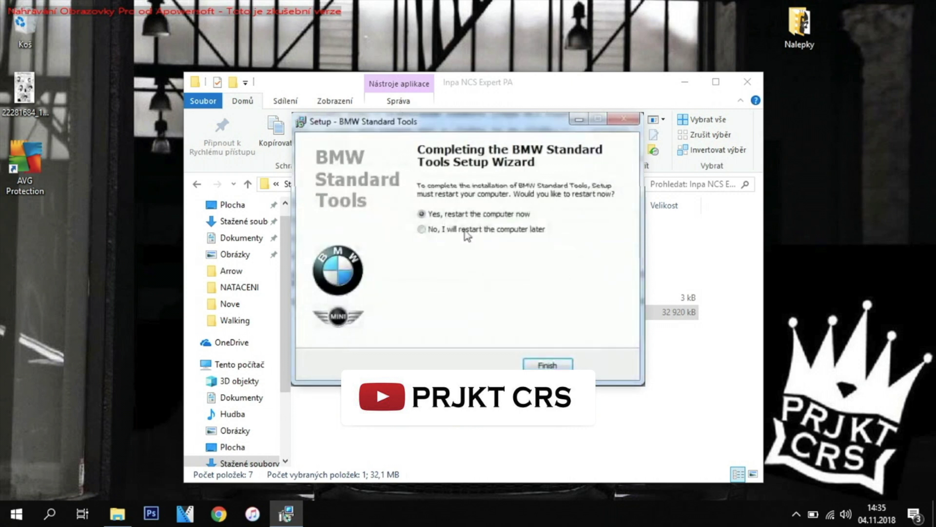
pyautogui.click(422, 229)
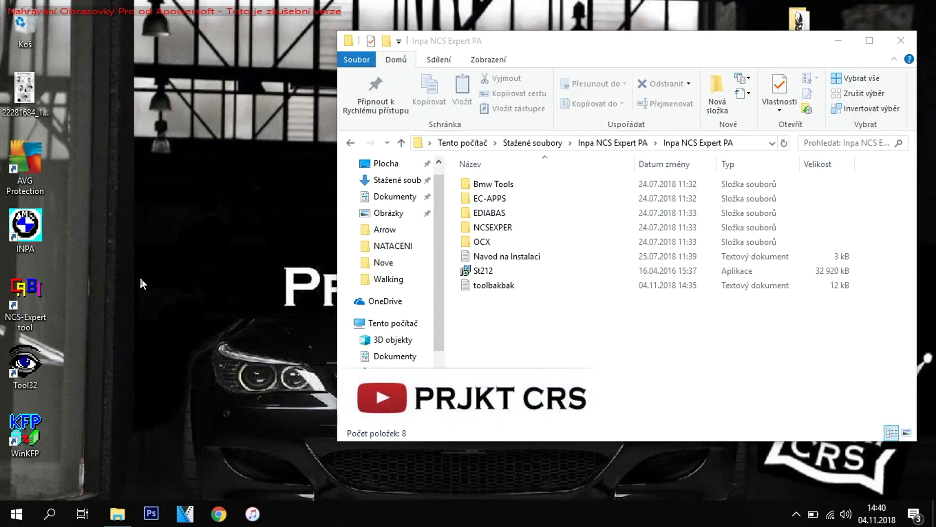
# Select the INPA, NCS-Expert tool, Tool32 and WinKFP shortcuts on the desktop
pyautogui.moveTo(83, 224); pyautogui.dragTo(19, 453)
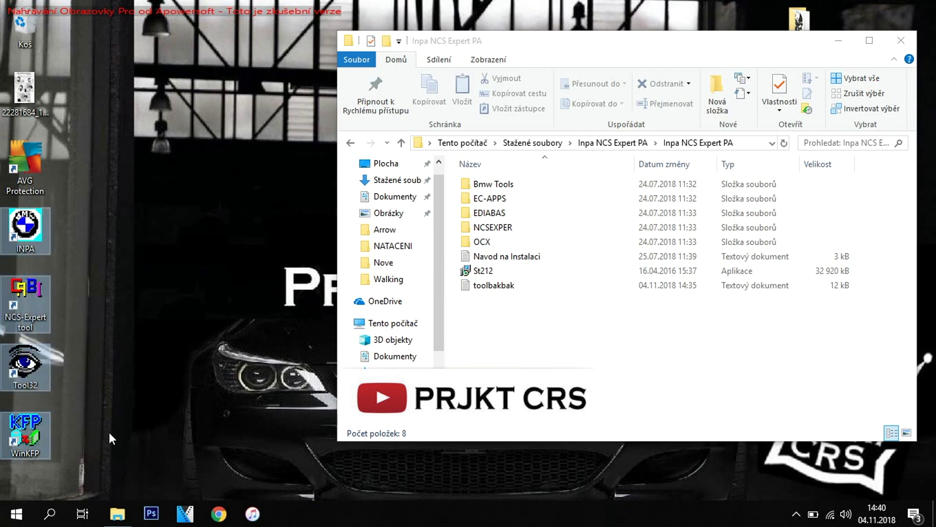
# Deselect the desktop shortcuts and open a second File Explorer window showing the contents of Místní disk (C:)
pyautogui.click(140, 416)
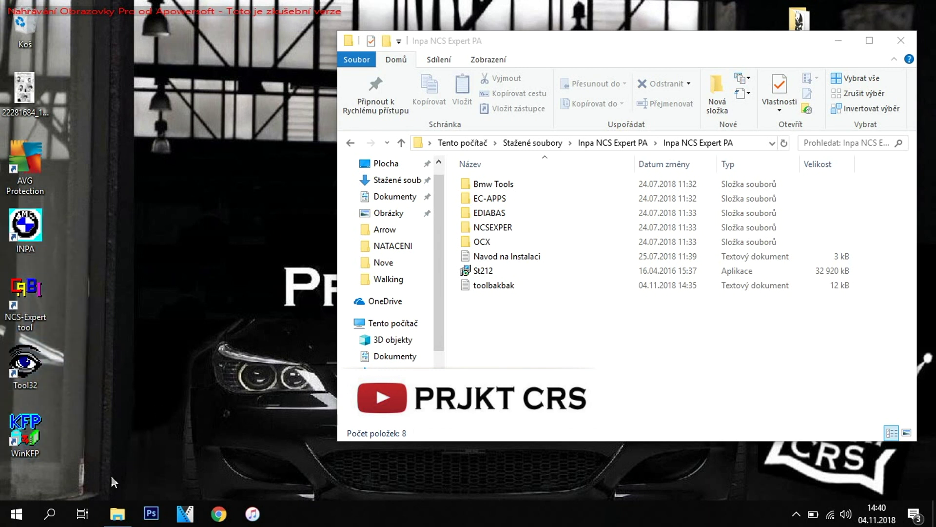
pyautogui.rightClick(117, 513)
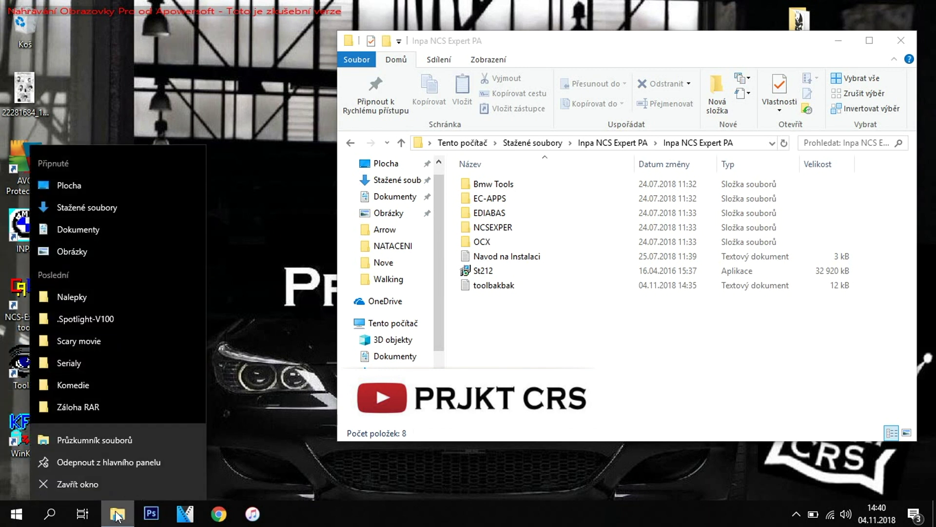
pyautogui.click(115, 439)
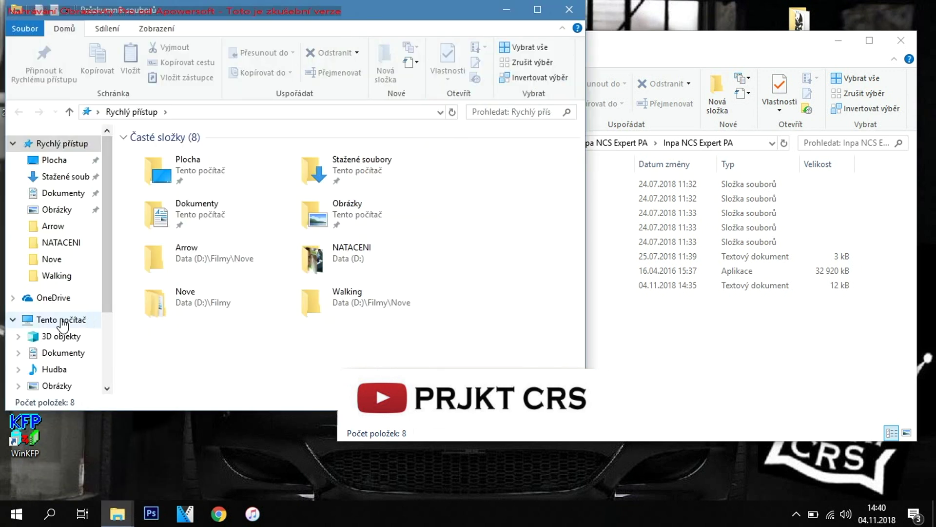
pyautogui.click(62, 321)
pyautogui.doubleClick(219, 344)
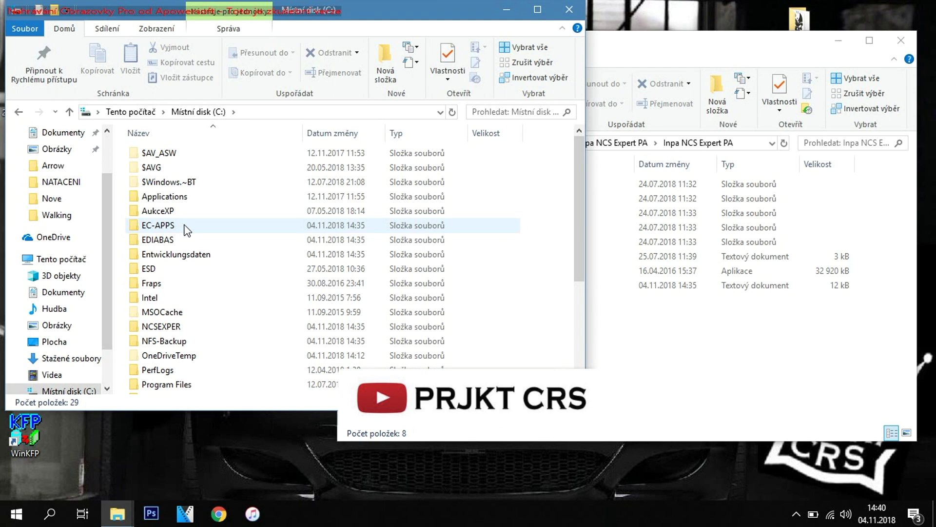
# Delete the installed EC-APPS, EDIABAS and NCSEXPER folders from the root of drive C:
pyautogui.click(185, 228)
pyautogui.keyDown('ctrl'); pyautogui.click(180, 237); pyautogui.keyUp('ctrl')
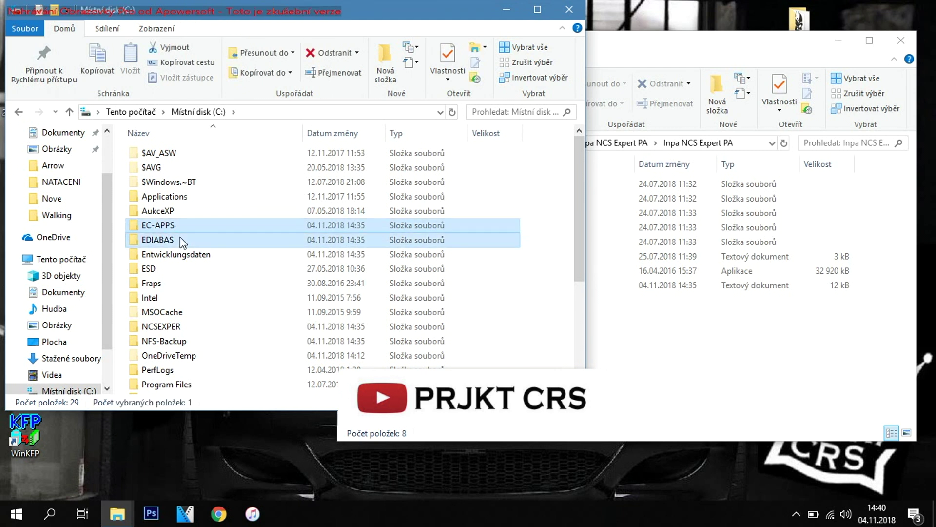
pyautogui.keyDown('ctrl'); pyautogui.click(172, 328); pyautogui.keyUp('ctrl')
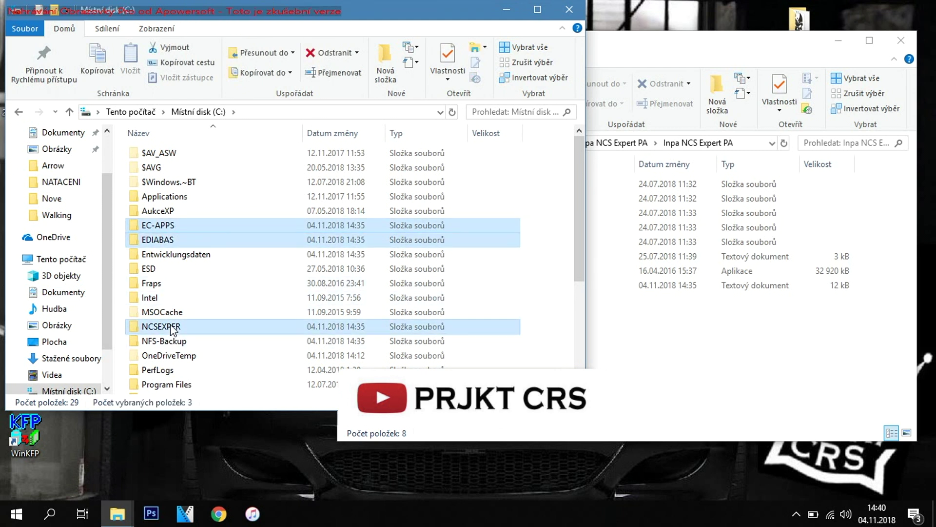
pyautogui.rightClick(172, 329)
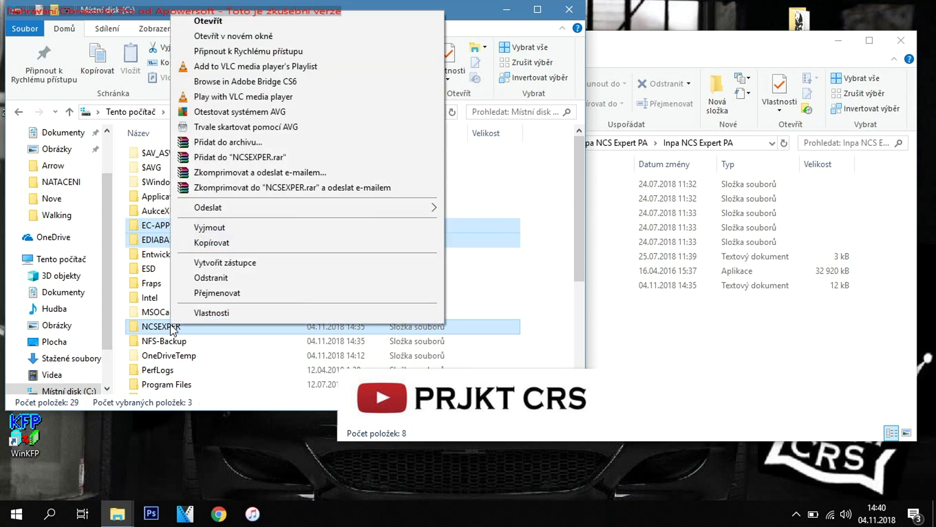
pyautogui.click(235, 281)
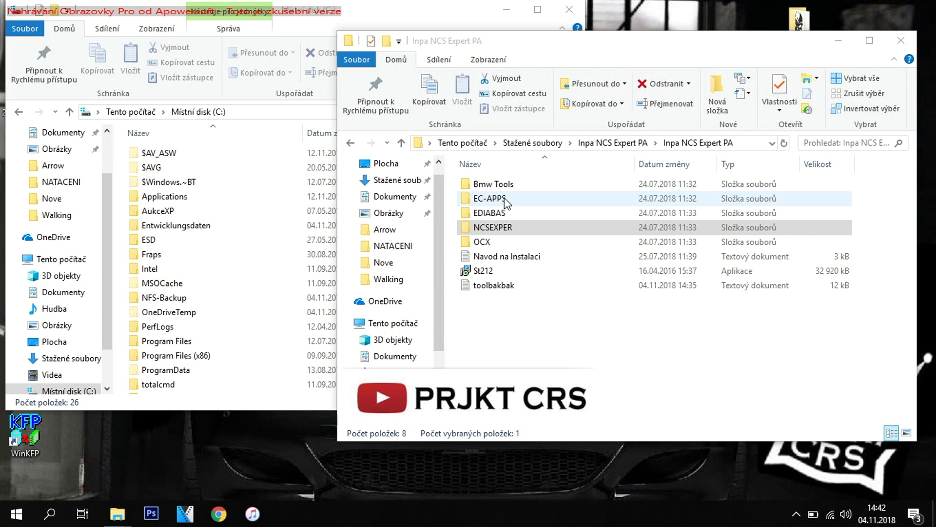
# Copy the EC-APPS, EDIABAS and NCSEXPER folders from the Inpa NCS Expert PA folder to the root of drive C:
pyautogui.click(505, 200)
pyautogui.keyDown('shift'); pyautogui.click(502, 226); pyautogui.keyUp('shift')
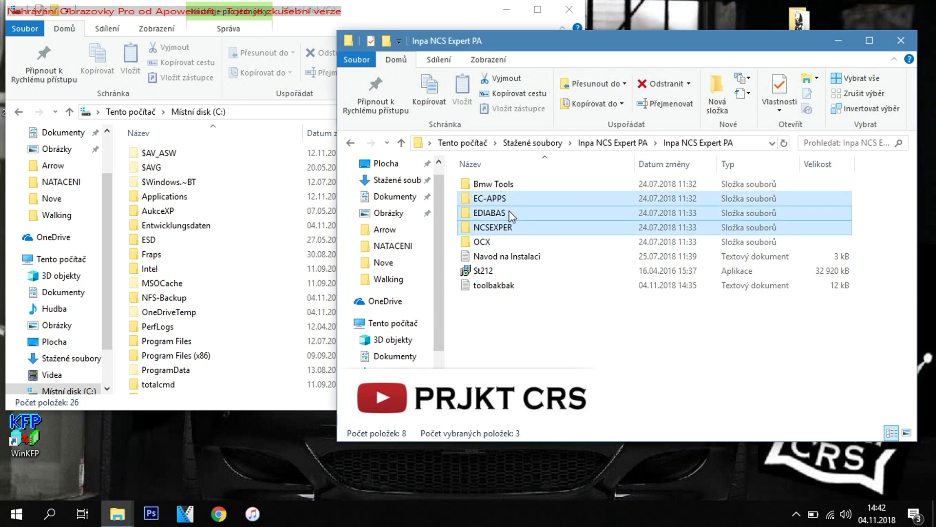
pyautogui.moveTo(491, 208); pyautogui.dragTo(239, 397)
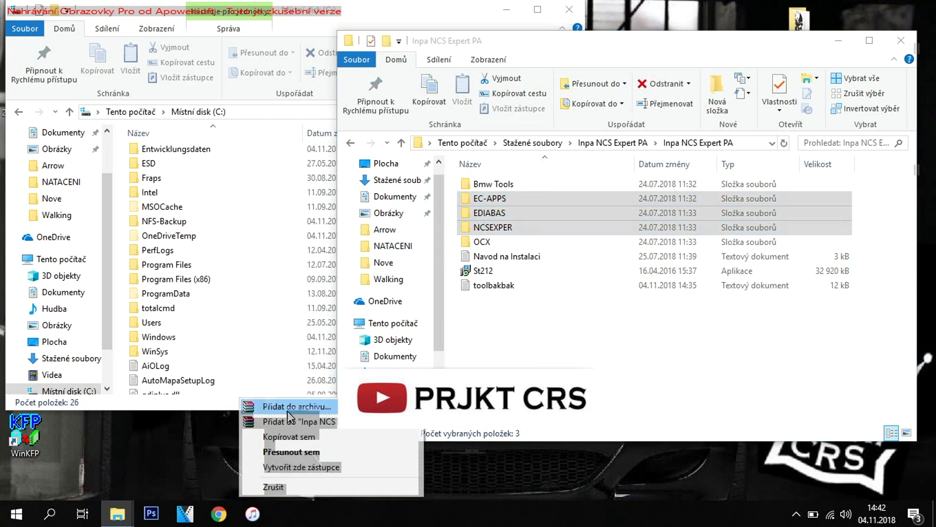
pyautogui.click(309, 442)
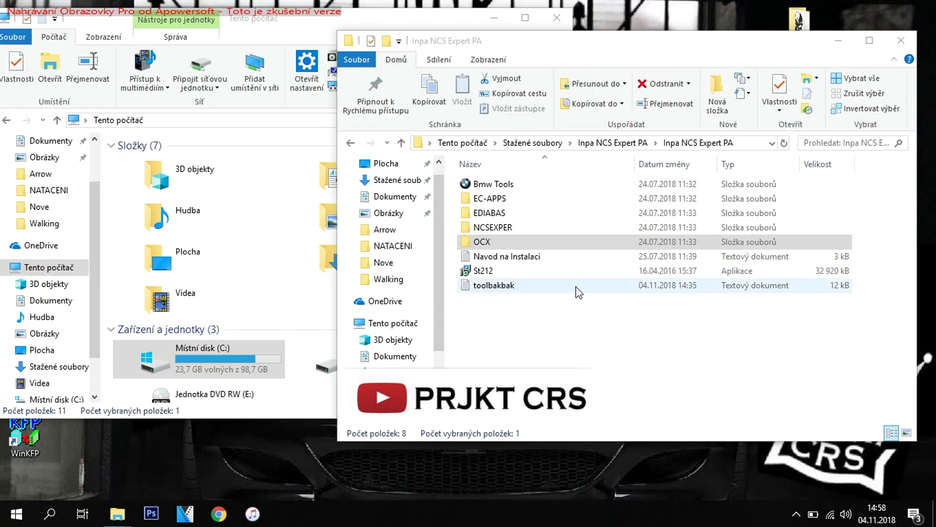
# Select all three files in the OCX folder and open C:\Windows\SysWOW64 in the other File Explorer window
pyautogui.doubleClick(496, 241)
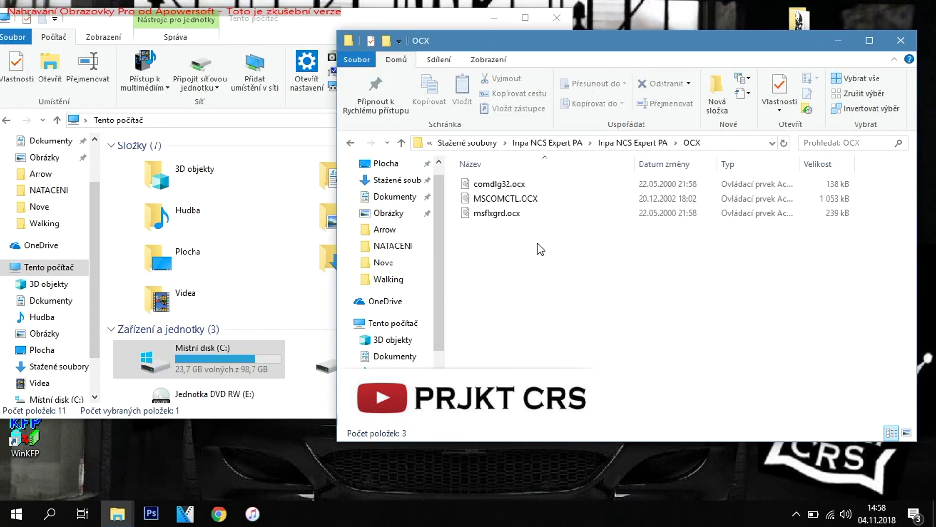
pyautogui.moveTo(542, 236); pyautogui.dragTo(525, 182)
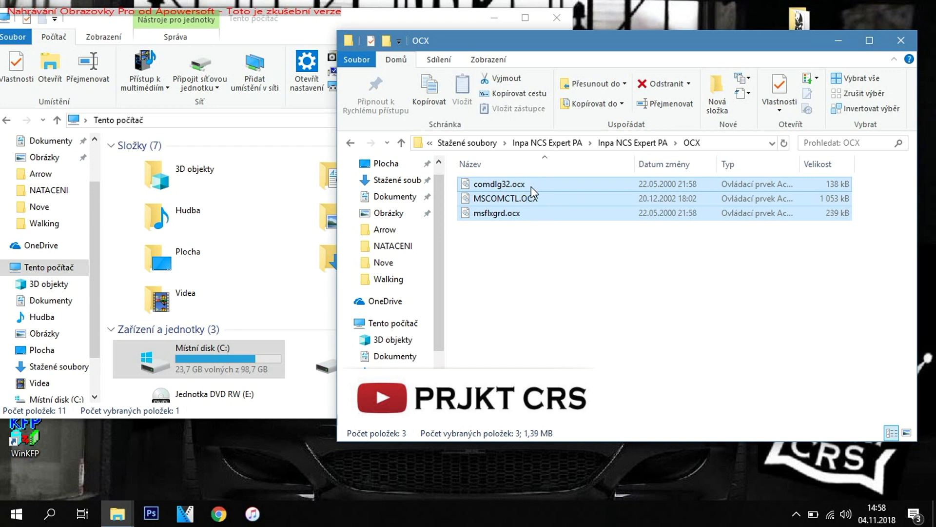
pyautogui.click(280, 29)
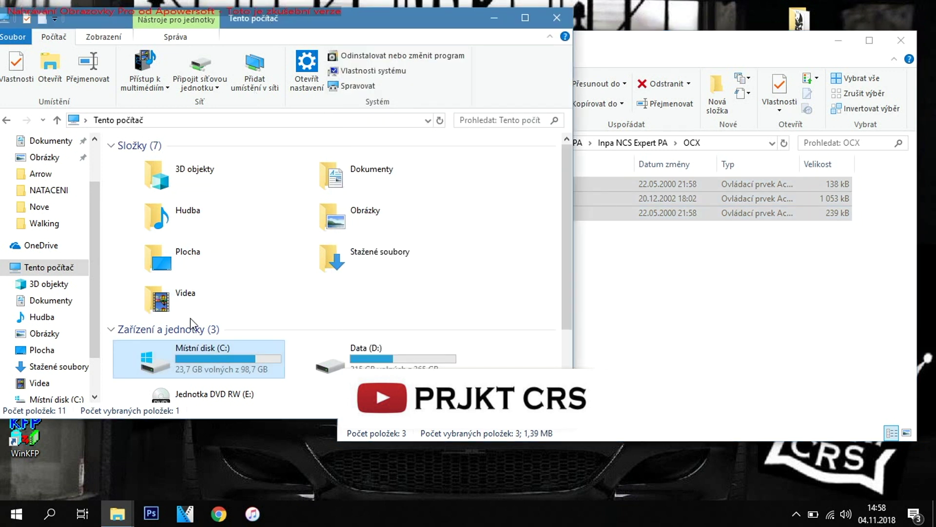
pyautogui.doubleClick(204, 355)
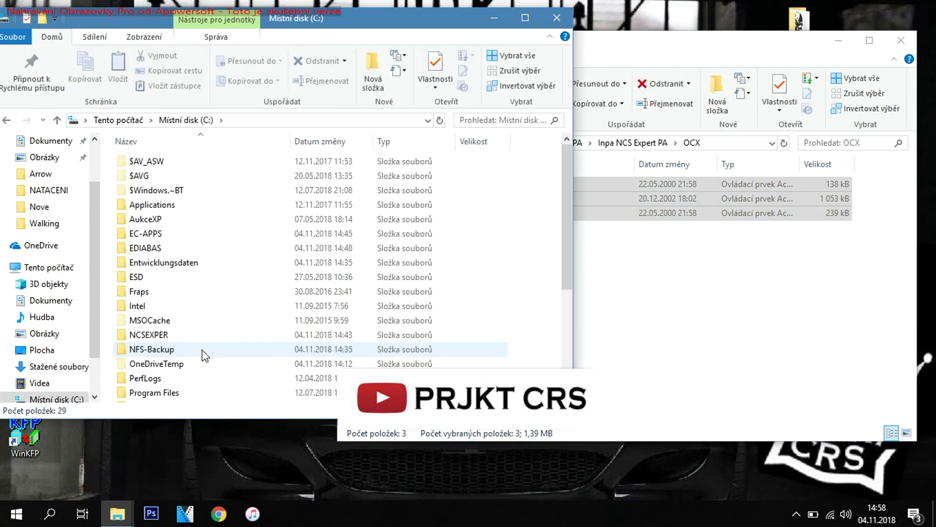
pyautogui.scroll(-4, 215, 273)
pyautogui.doubleClick(208, 295)
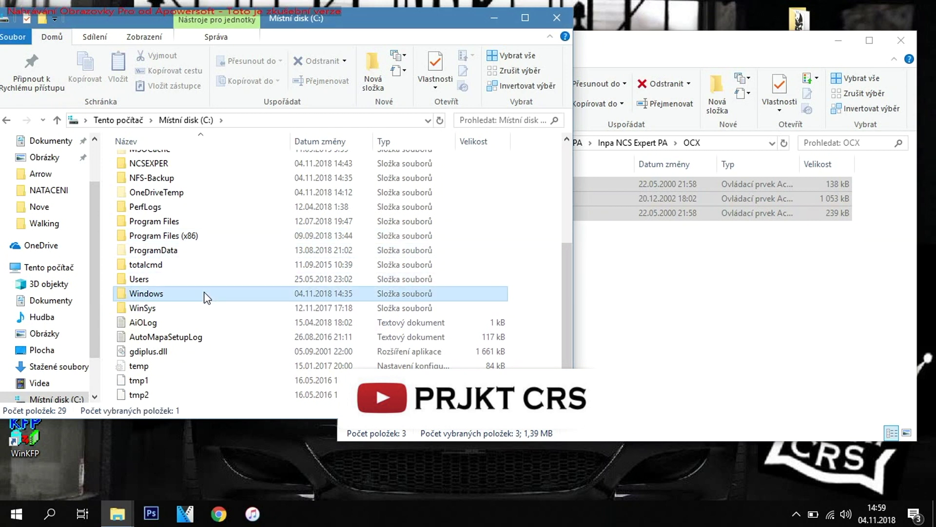
pyautogui.scroll(-20, 350, 263)
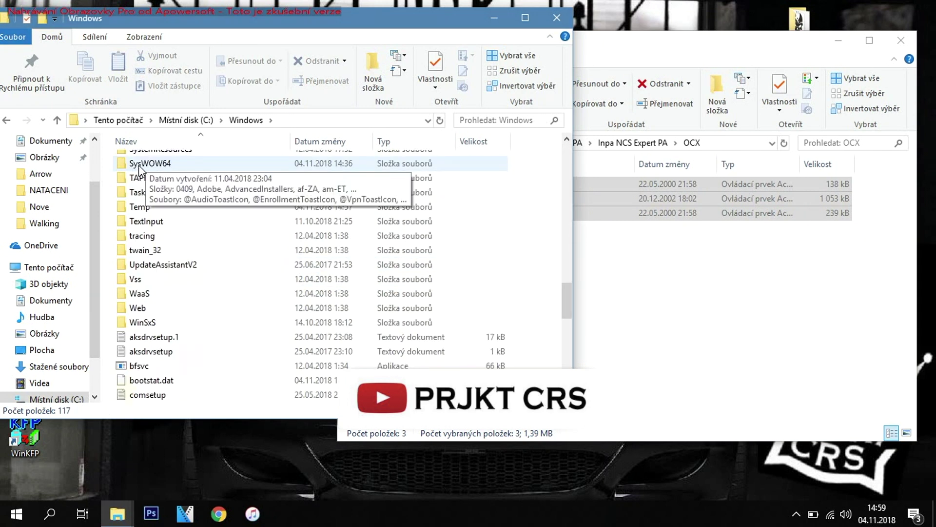
pyautogui.doubleClick(173, 164)
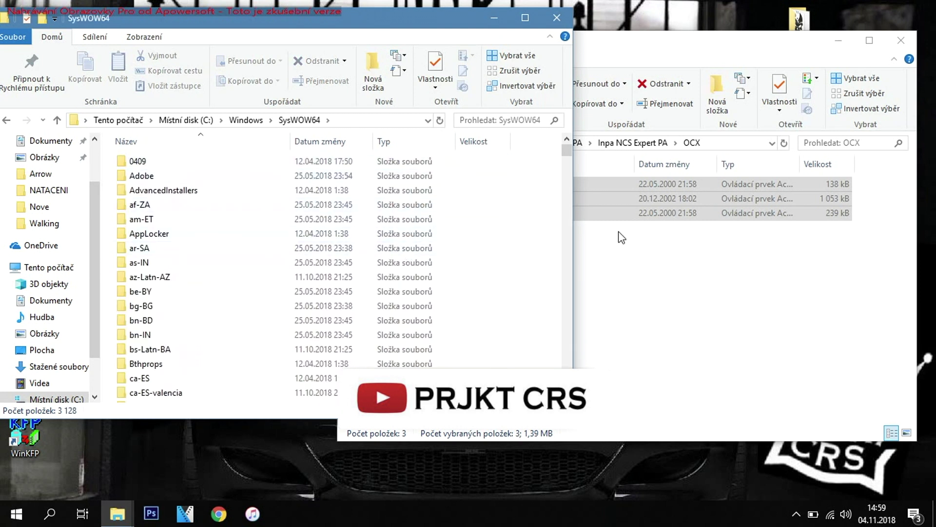
# Copy the three selected OCX files into SysWOW64, replacing the existing files and continuing with administrator permission
pyautogui.moveTo(633, 202); pyautogui.dragTo(533, 245)
pyautogui.click(570, 284)
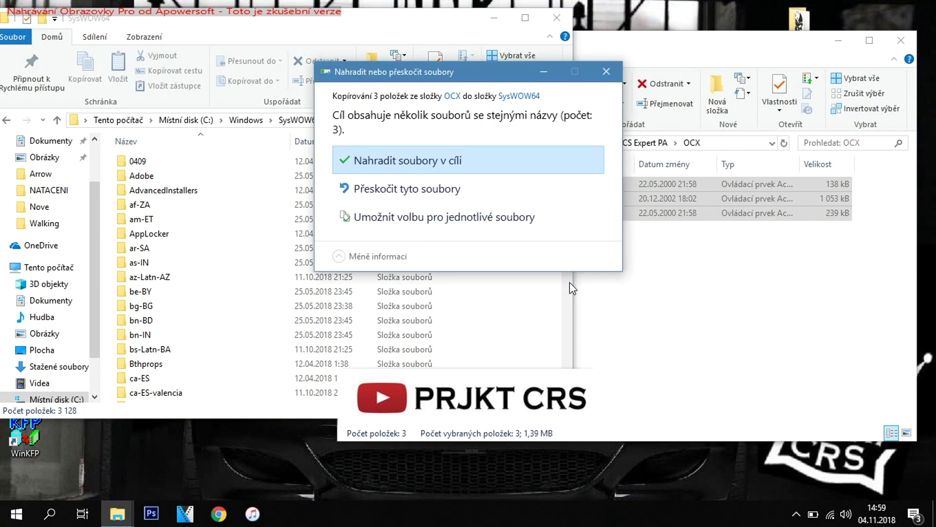
pyautogui.click(418, 167)
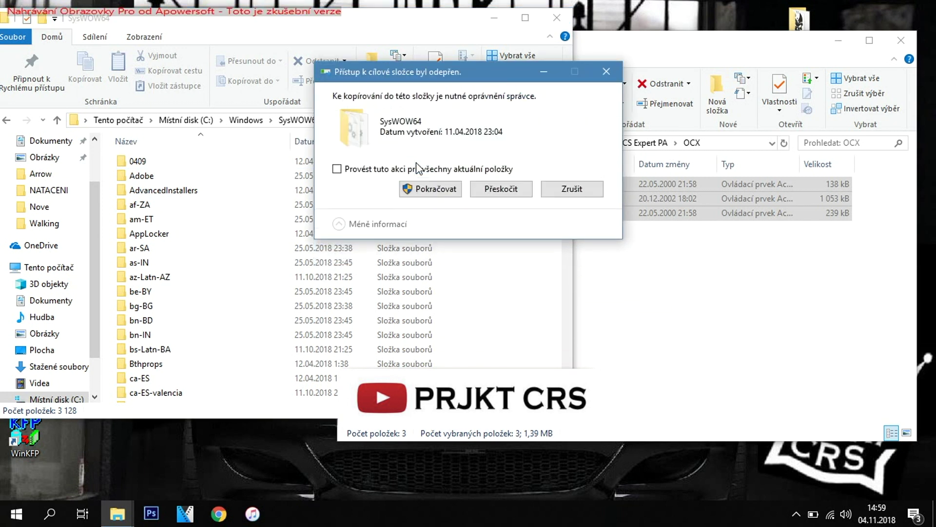
pyautogui.click(436, 189)
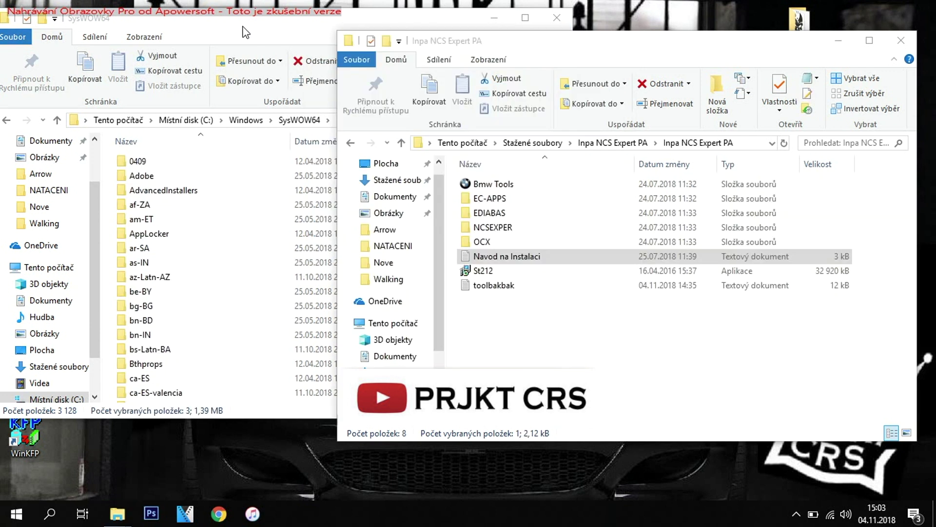
# Close the SysWOW64 window and open Navod na Instalaci to review the regsvr32 commands in instruction 6
pyautogui.click(243, 28)
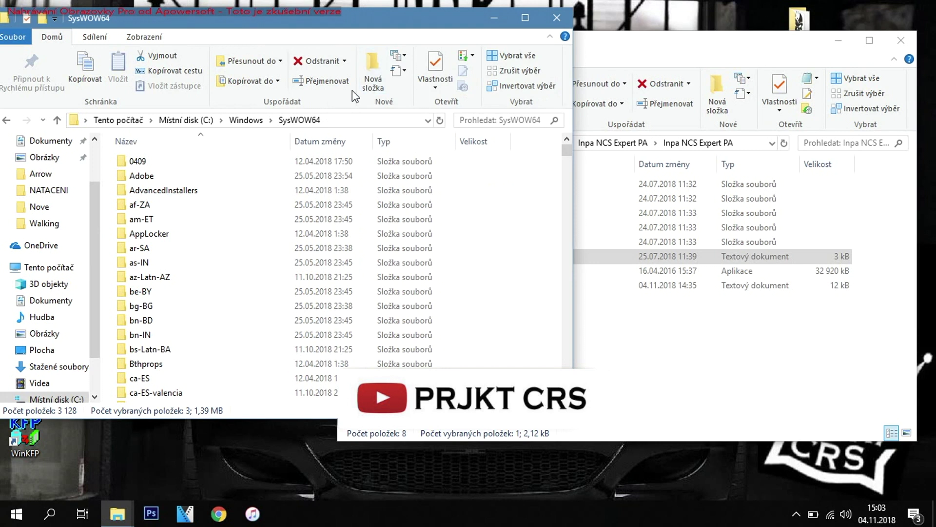
pyautogui.click(563, 17)
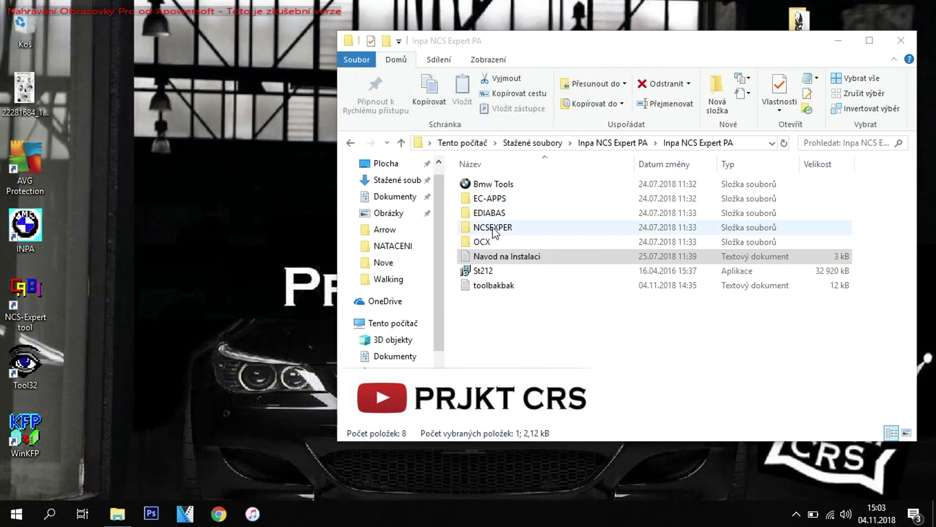
pyautogui.doubleClick(502, 258)
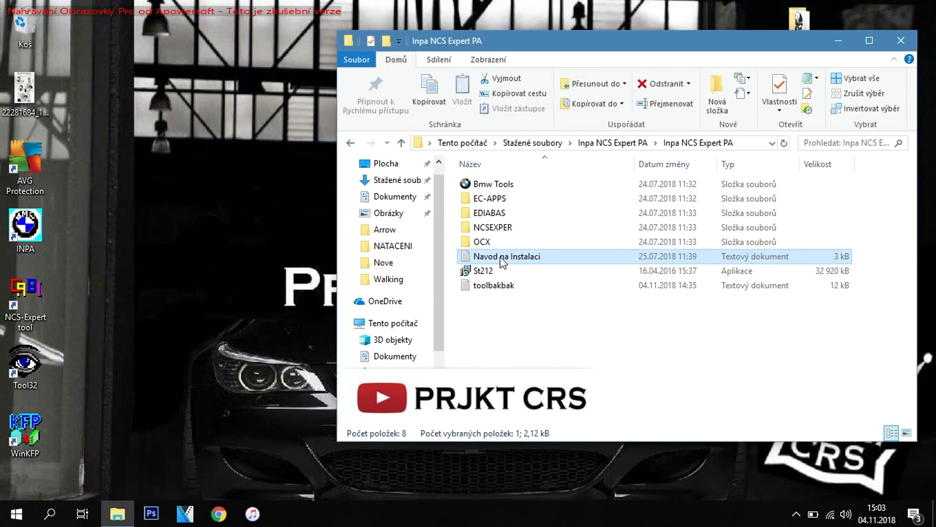
pyautogui.click(590, 38)
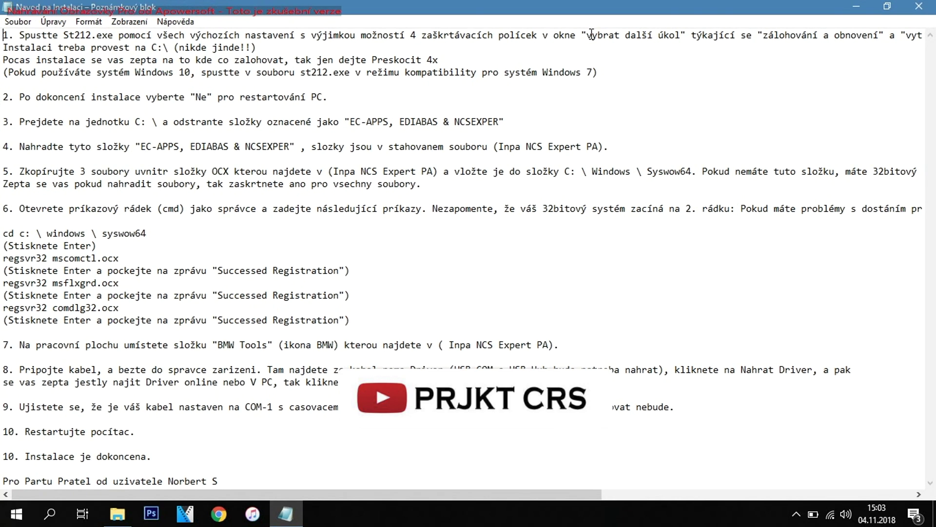
pyautogui.moveTo(8, 234); pyautogui.dragTo(349, 322)
pyautogui.click(404, 312)
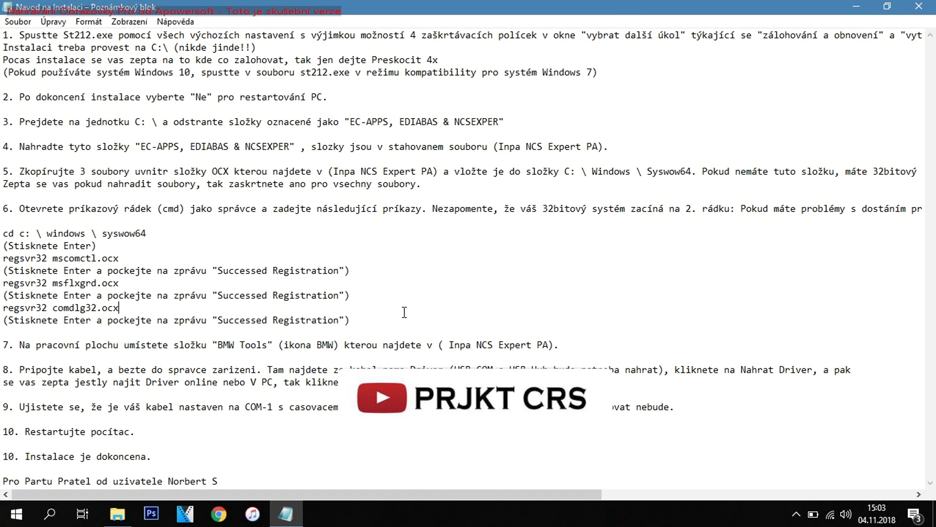
# Search Windows for CMD and run the Command Prompt as administrator
pyautogui.click(55, 517)
pyautogui.write('CMD')
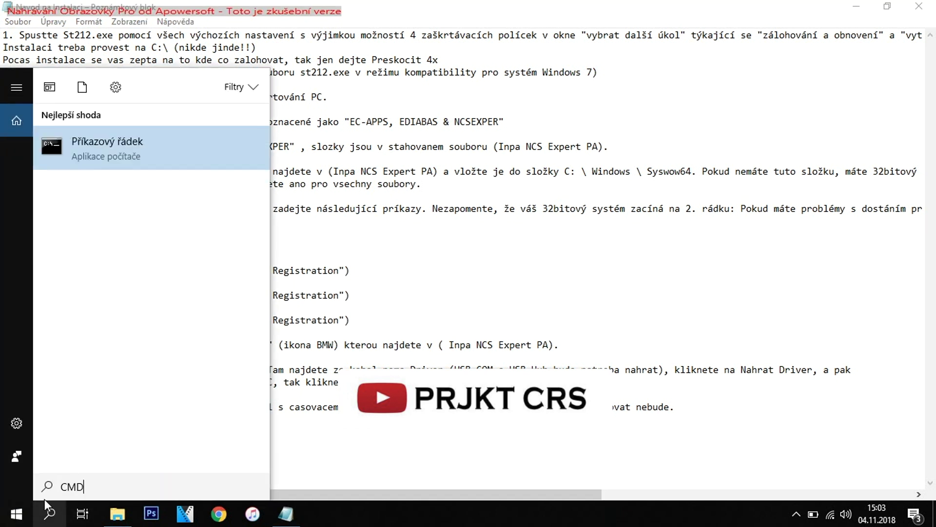
pyautogui.rightClick(102, 153)
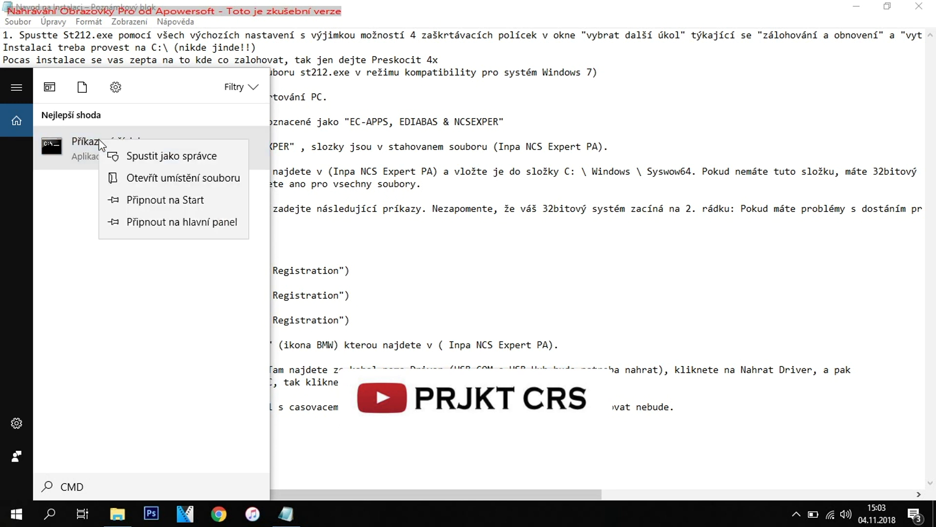
pyautogui.click(144, 156)
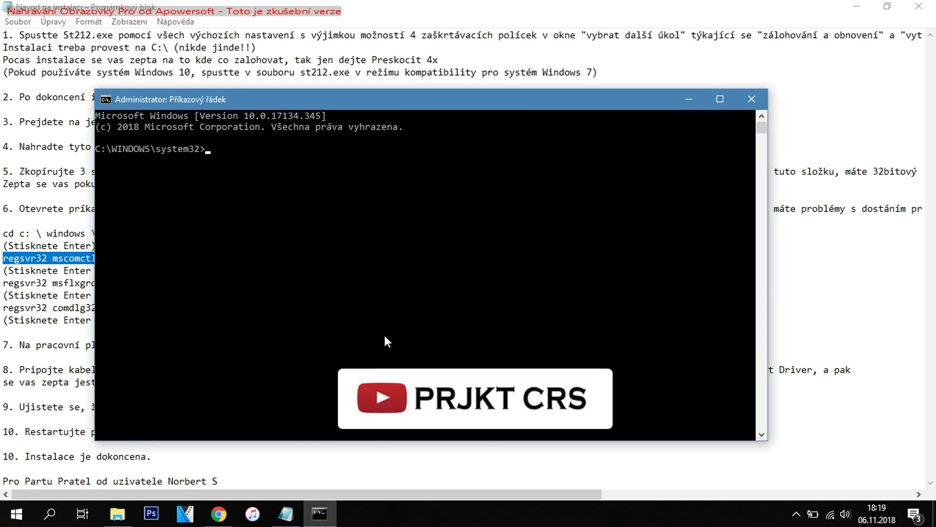
# Change to the C:\ root with cd..\.. and move the Command Prompt window clear of the commands in the instructions
pyautogui.write('cd..\\..')
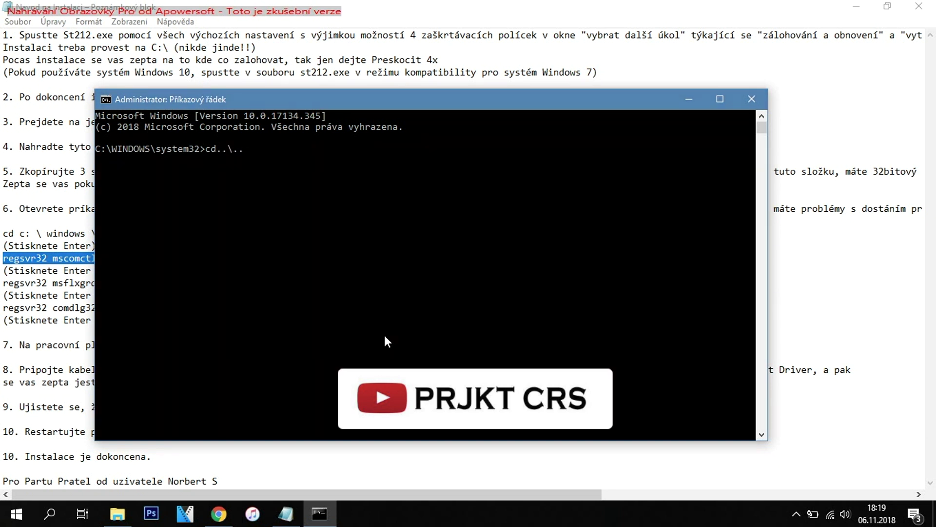
pyautogui.press('Return')
pyautogui.moveTo(298, 100); pyautogui.dragTo(497, 160)
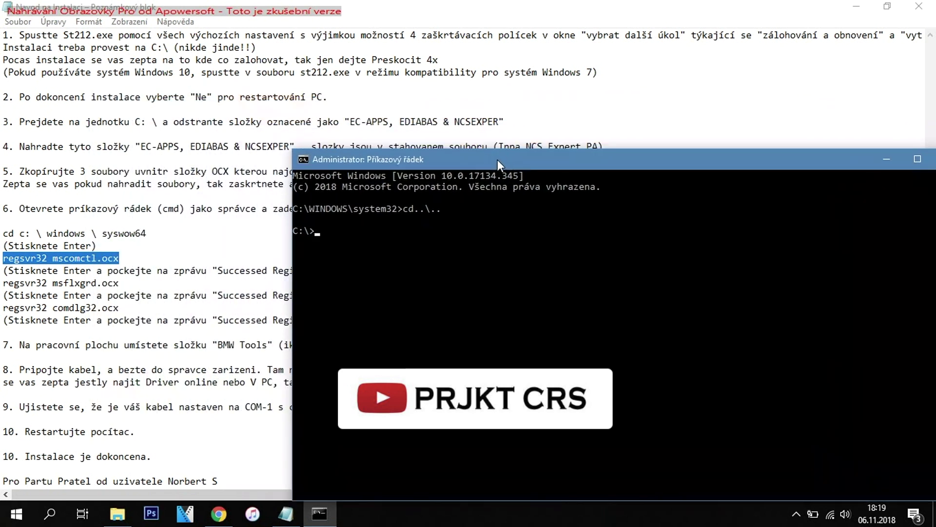
# Register mscomctl.ocx by running windows\syswow64\regsvr32 mscomctl.ocx from C:\, and dismiss the RegSvr32 message
pyautogui.write('windows\\syswow64\\')
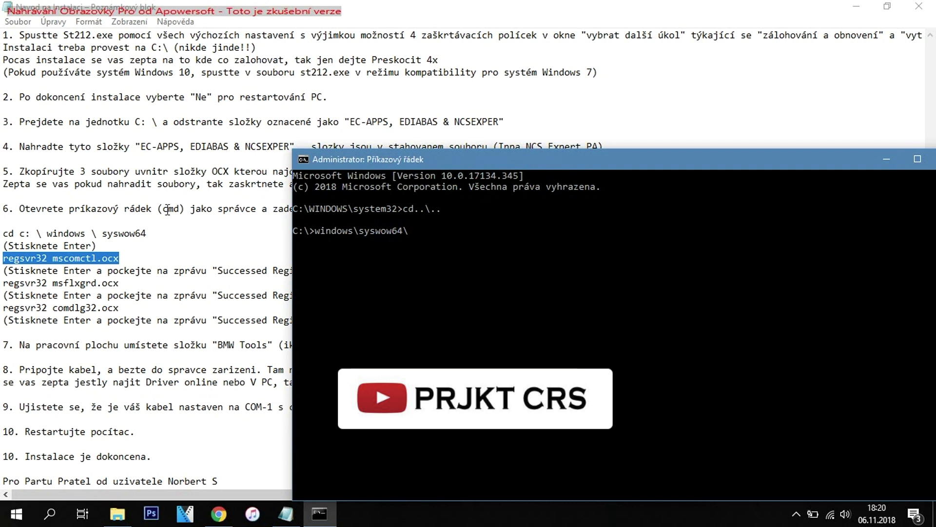
pyautogui.click(68, 259)
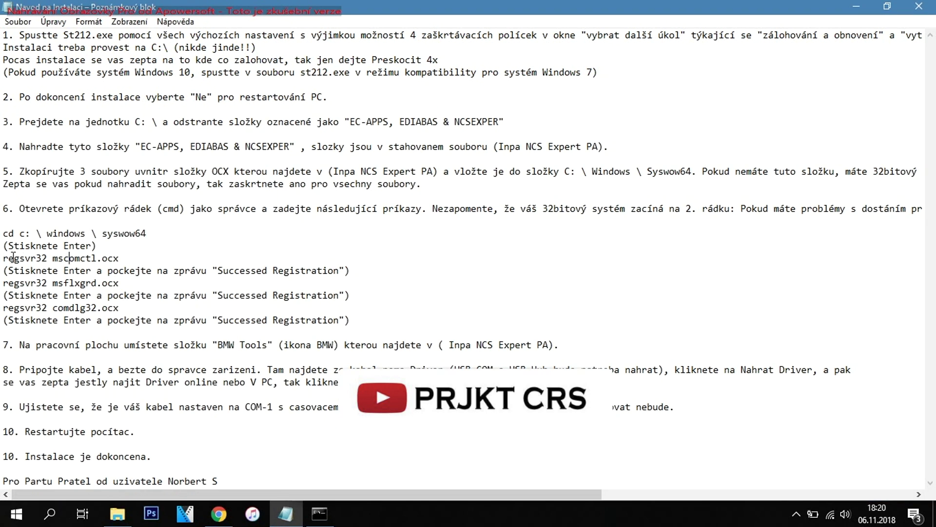
pyautogui.moveTo(3, 258); pyautogui.dragTo(118, 258)
pyautogui.hotkey('alt', 'Tab')
pyautogui.write('regsvr32 mscomctl.ocx')
pyautogui.press('Return')
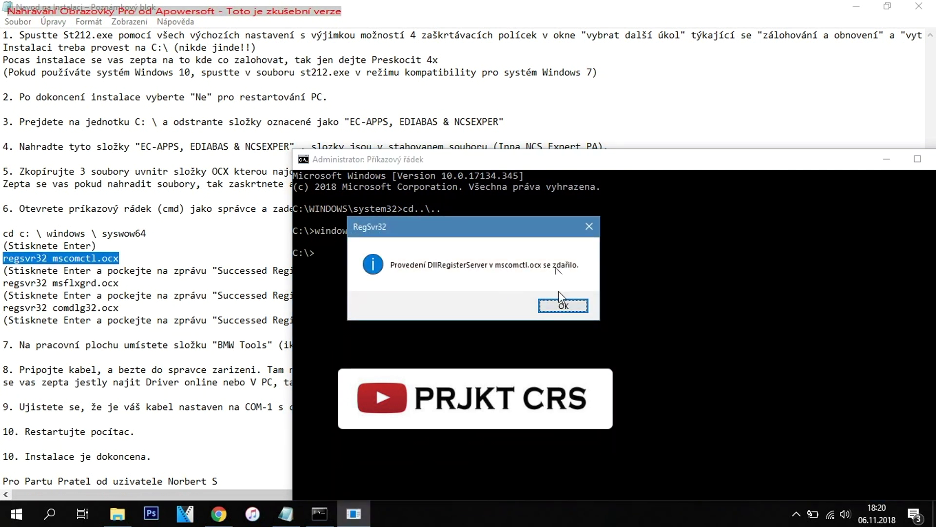
pyautogui.click(562, 307)
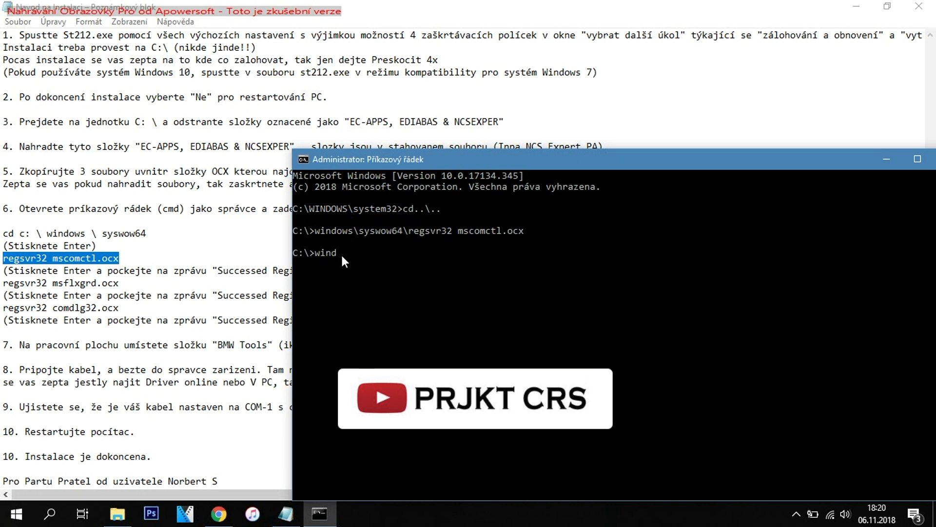
# Register msflxgrd.ocx by running windows\syswow64\regsvr32 msflxgrd.ocx from C:\, copying the regsvr32 command from the instructions, and dismiss the RegSvr32 message
pyautogui.write('windows\\syswow64\\')
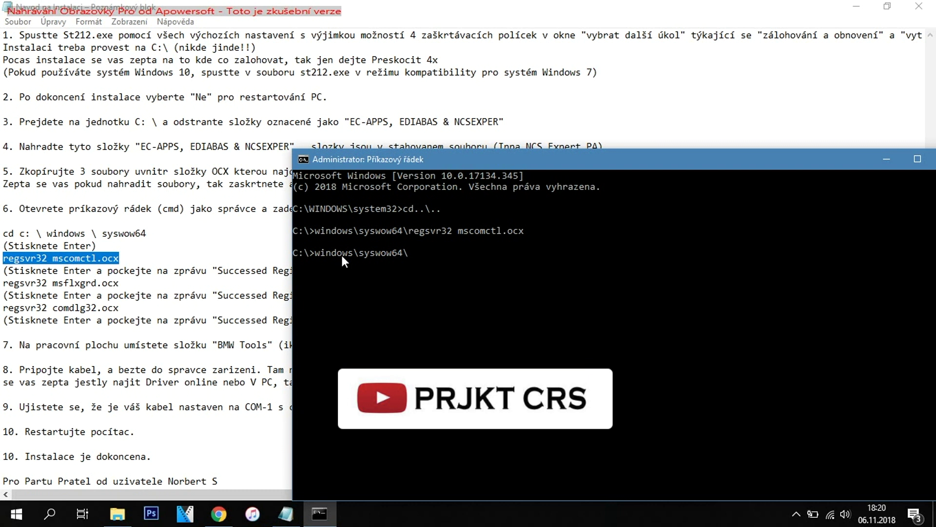
pyautogui.click(27, 287)
pyautogui.moveTo(3, 284); pyautogui.dragTo(125, 284)
pyautogui.hotkey('ctrl', 'c')
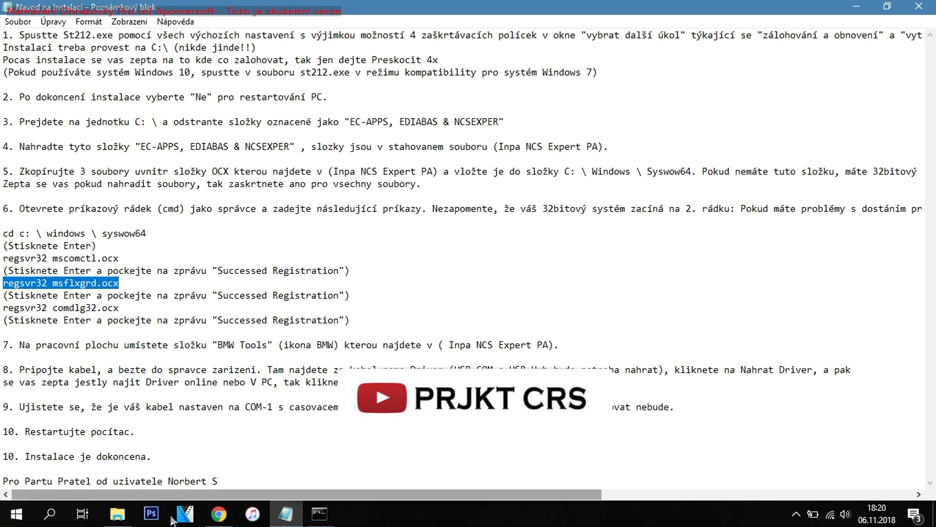
pyautogui.click(320, 513)
pyautogui.hotkey('ctrl', 'v')
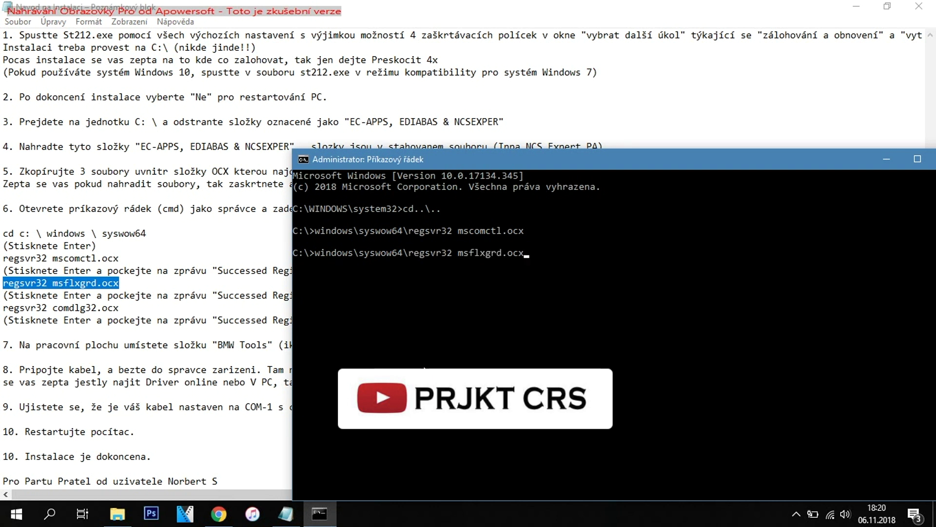
pyautogui.press('Return')
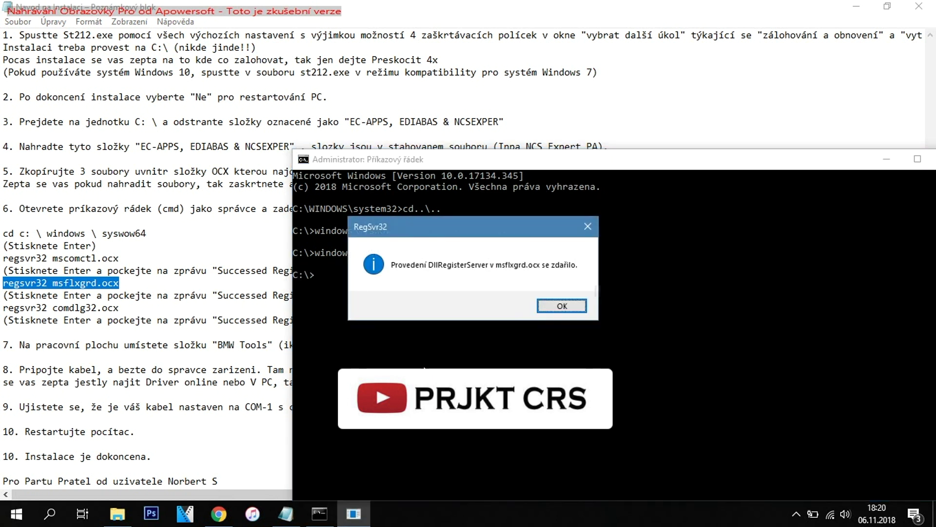
pyautogui.click(567, 306)
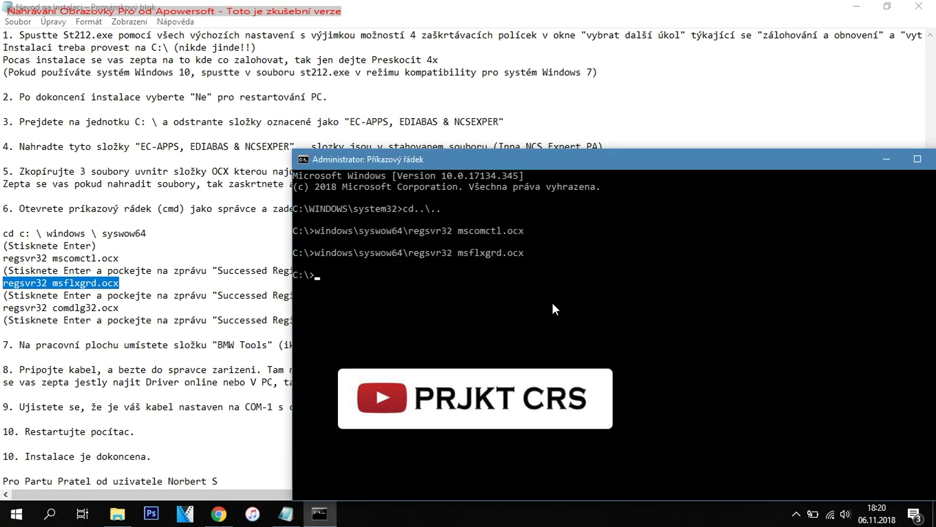
# Register comdlg32.ocx by running windows\syswow64\regsvr32 comdlg32.ocx from C:\, dismiss the RegSvr32 message, and close the Command Prompt
pyautogui.write('windows\\syswow64\\')
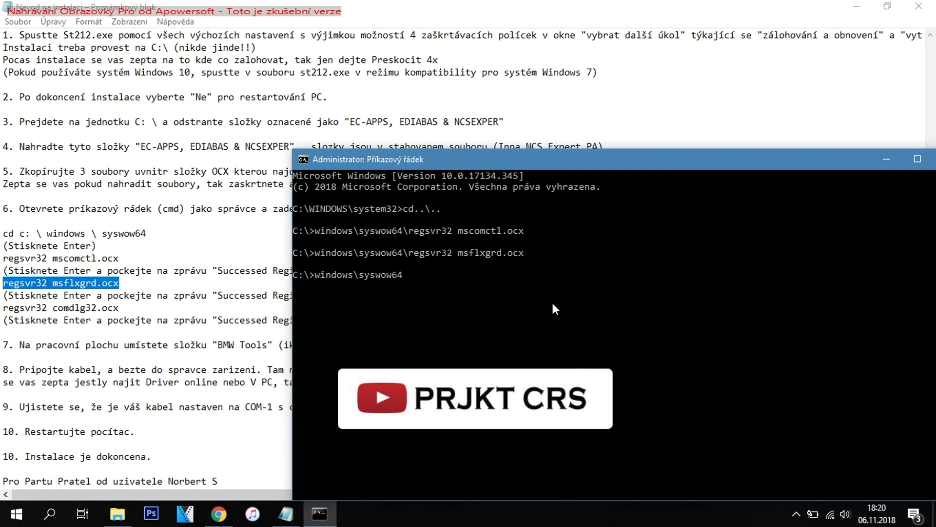
pyautogui.moveTo(119, 309); pyautogui.dragTo(5, 312)
pyautogui.hotkey('ctrl', 'c')
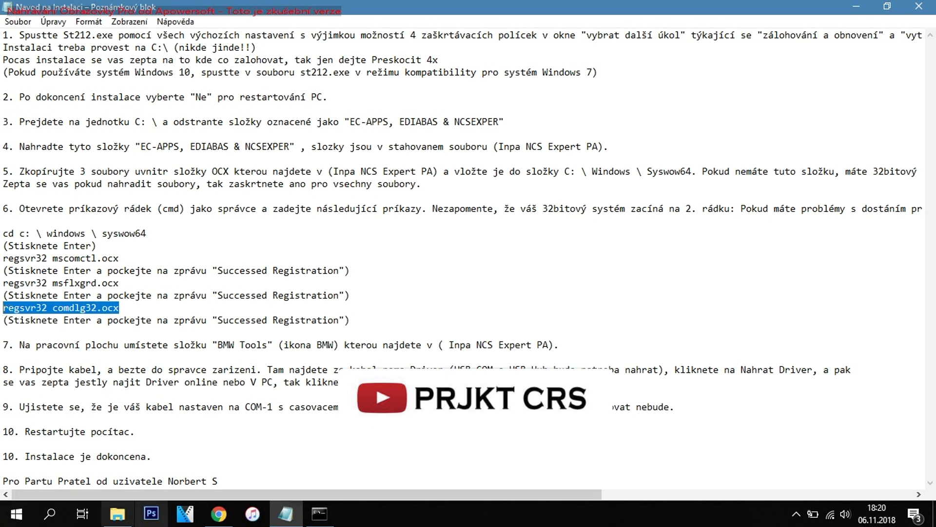
pyautogui.click(319, 513)
pyautogui.rightClick(456, 312)
pyautogui.press('Return')
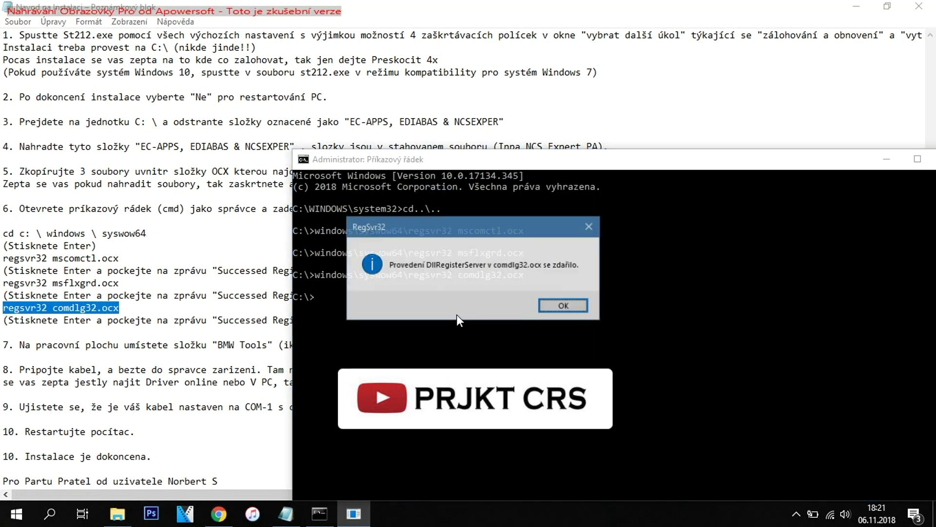
pyautogui.click(555, 307)
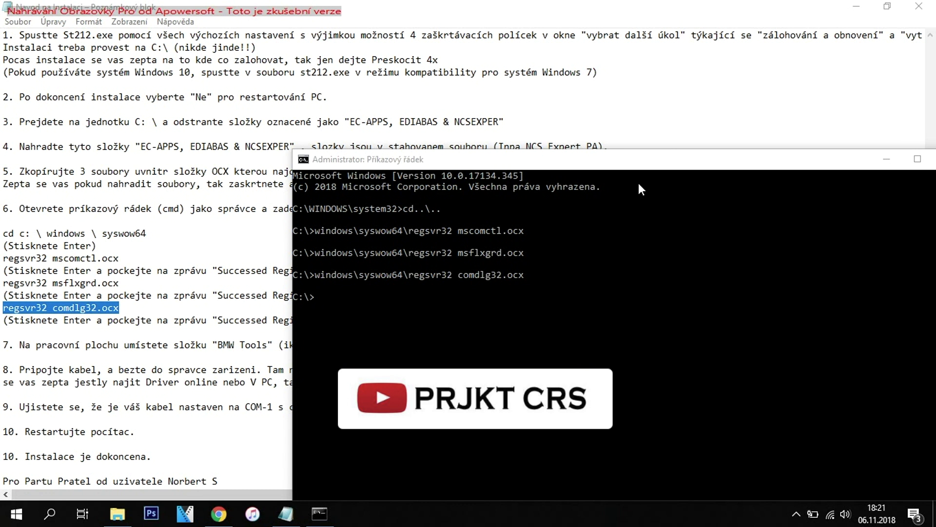
pyautogui.click(689, 161)
pyautogui.moveTo(688, 159); pyautogui.dragTo(650, 128)
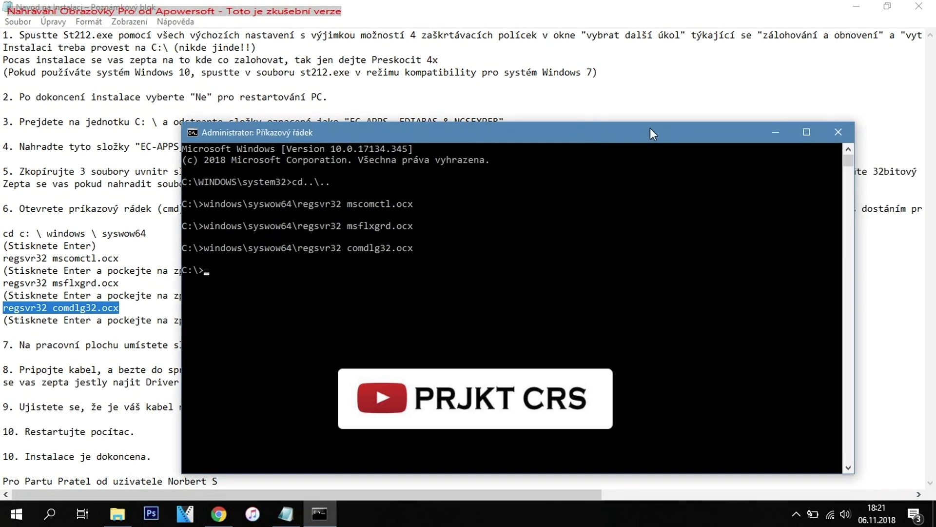
pyautogui.click(839, 128)
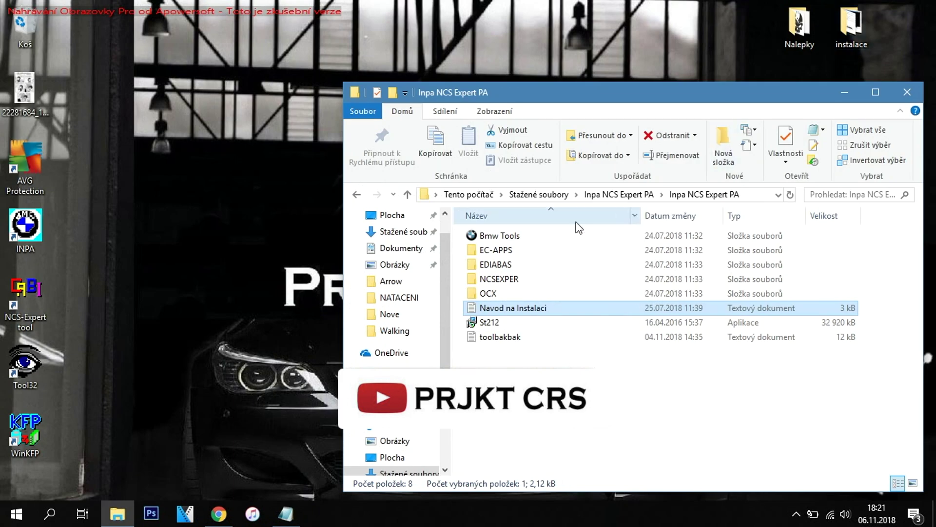
# Copy the Bmw Tools folder from the Inpa NCS Expert PA folder to the desktop
pyautogui.click(505, 235)
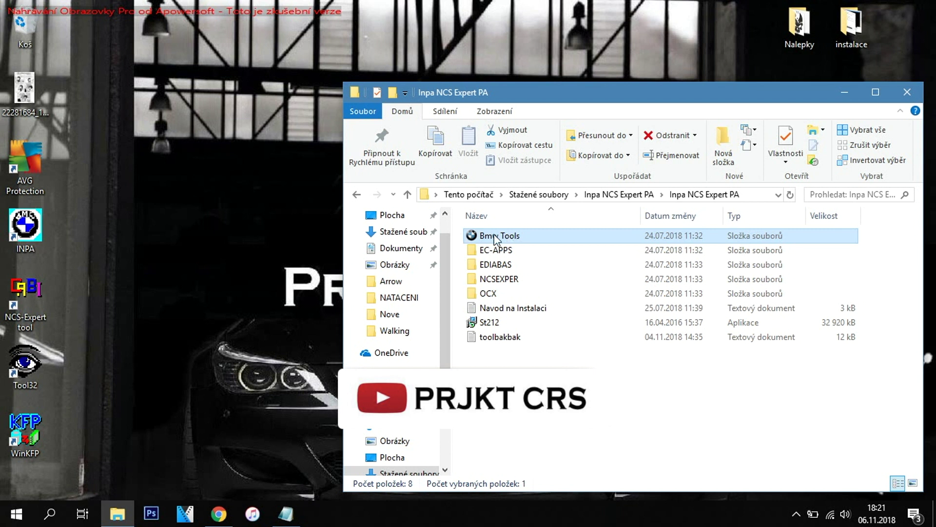
pyautogui.moveTo(498, 233); pyautogui.dragTo(106, 250)
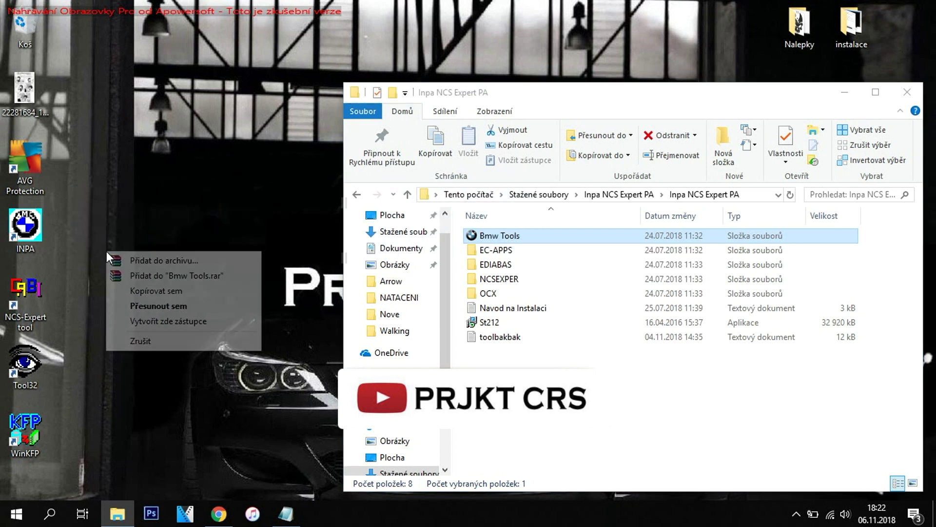
pyautogui.click(169, 291)
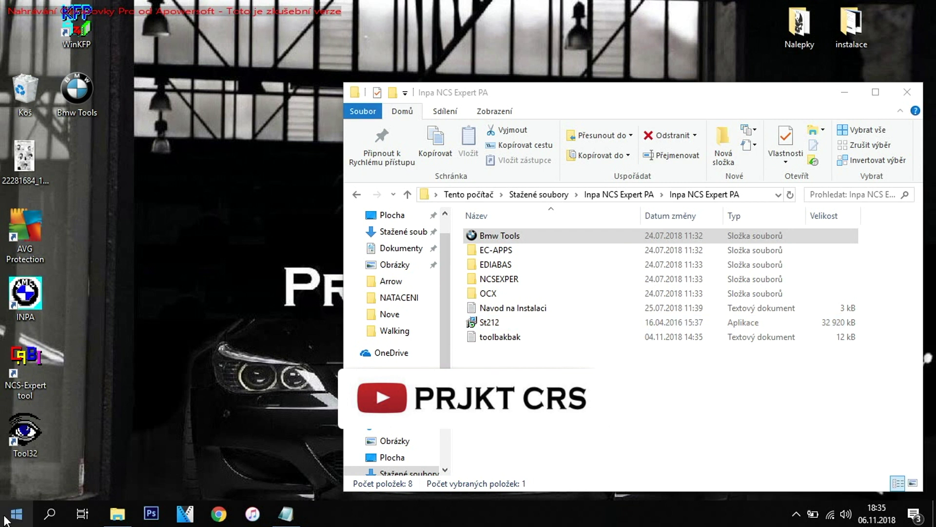
# Open Device Manager from the properties of Tento počítač and expand the Porty (COM a LPT) category
pyautogui.click(16, 513)
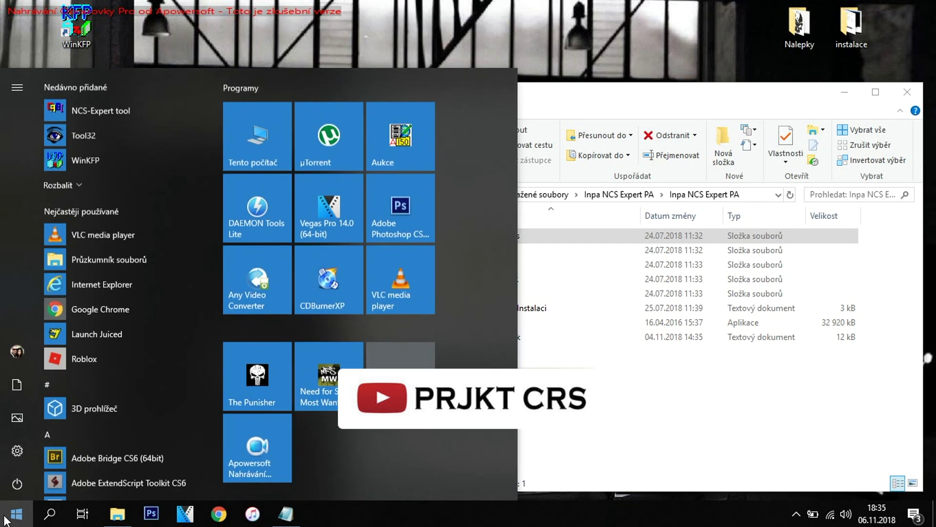
pyautogui.rightClick(253, 149)
pyautogui.moveTo(324, 206)
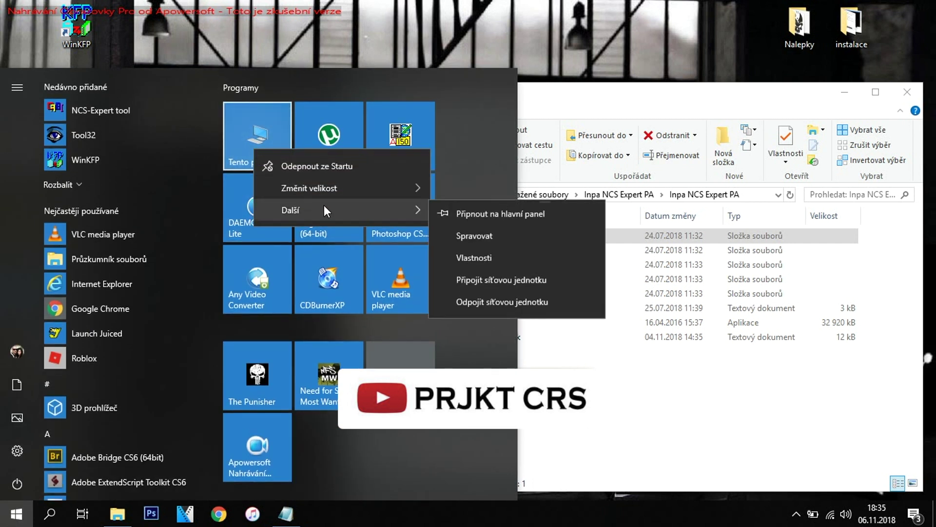
pyautogui.click(474, 263)
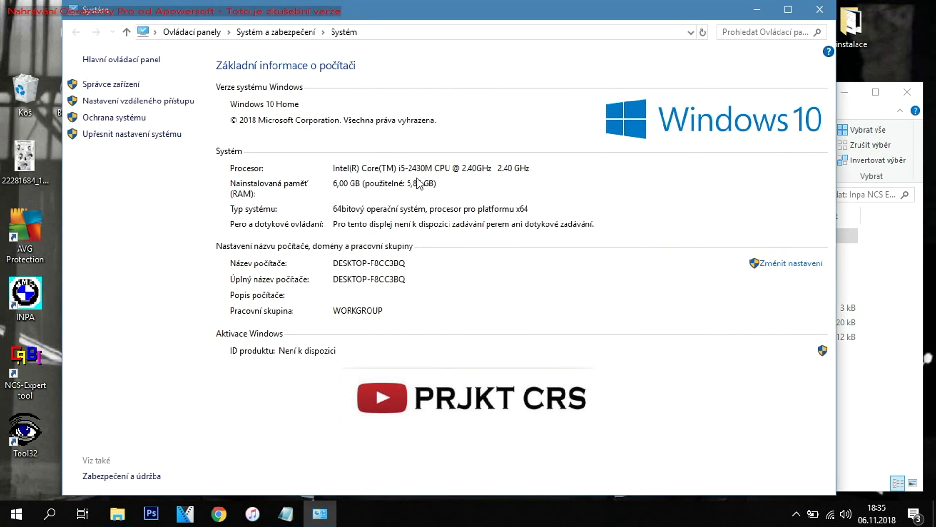
pyautogui.click(124, 85)
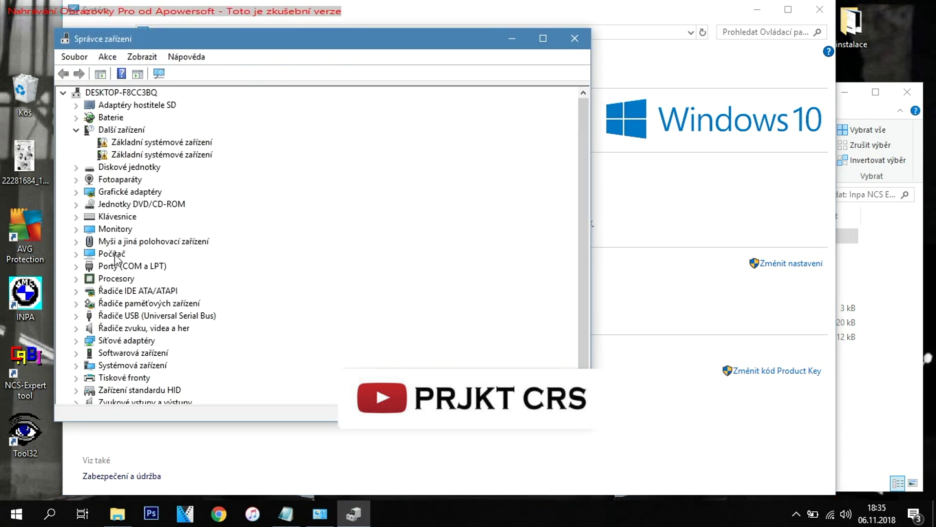
pyautogui.click(77, 267)
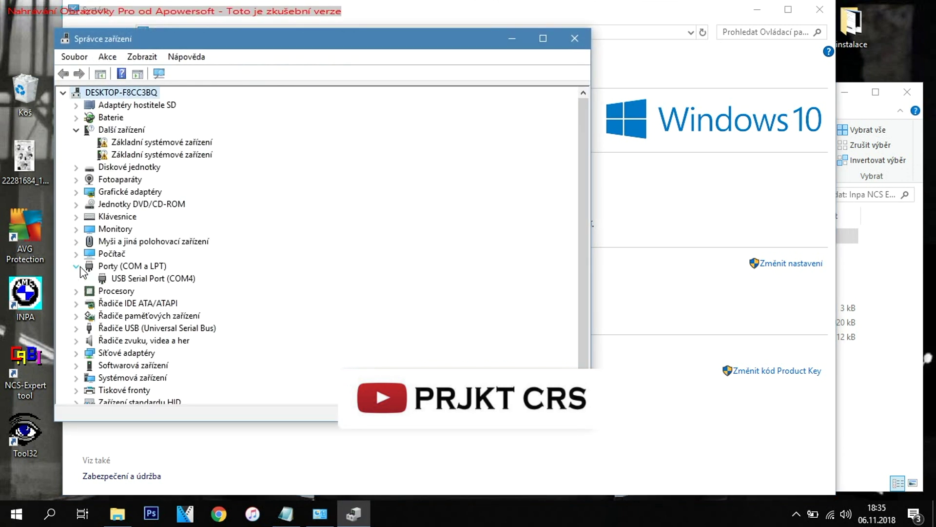
# Set the COM port number to COM1 in the advanced port settings of the USB Serial Port
pyautogui.rightClick(143, 281)
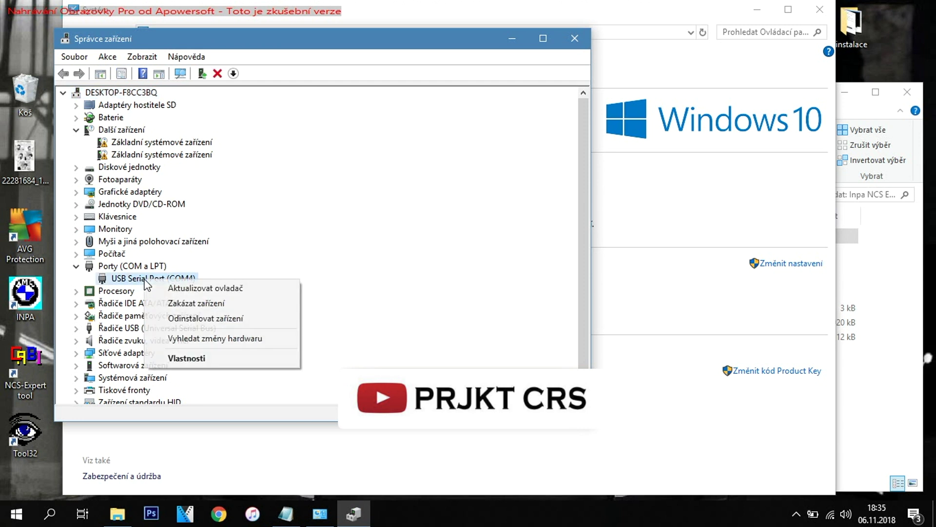
pyautogui.click(201, 359)
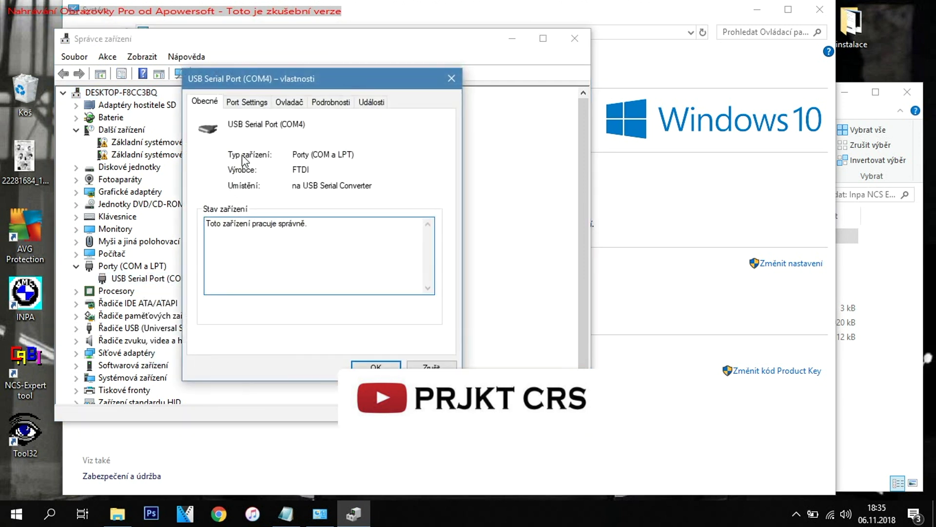
pyautogui.click(253, 104)
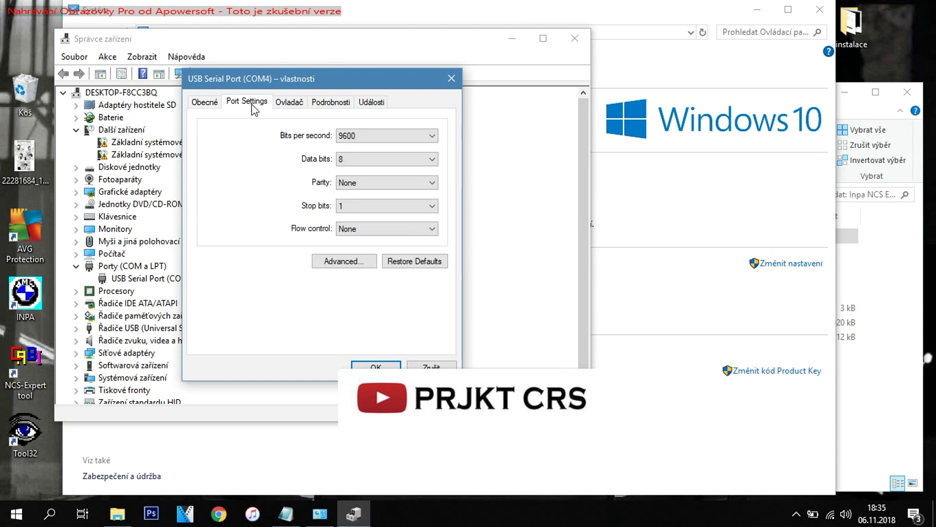
pyautogui.click(341, 265)
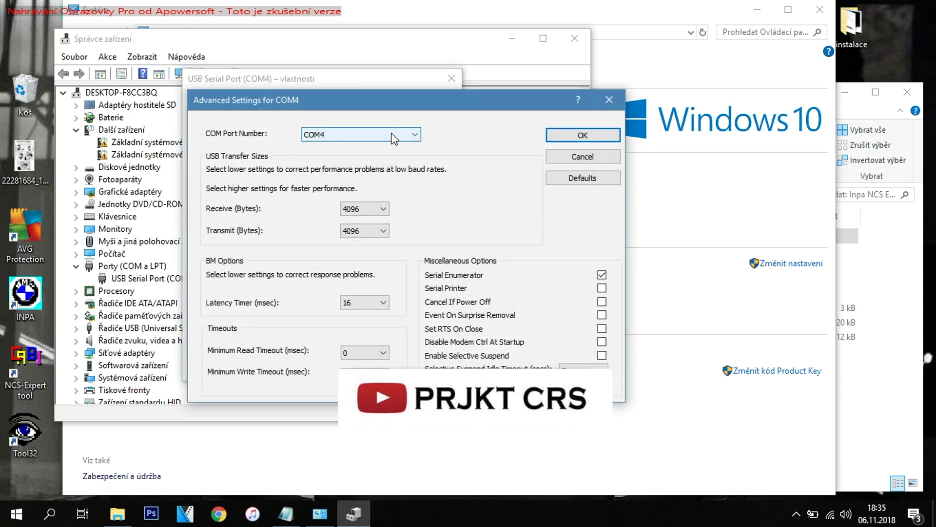
pyautogui.click(391, 132)
pyautogui.scroll(1, 388, 161)
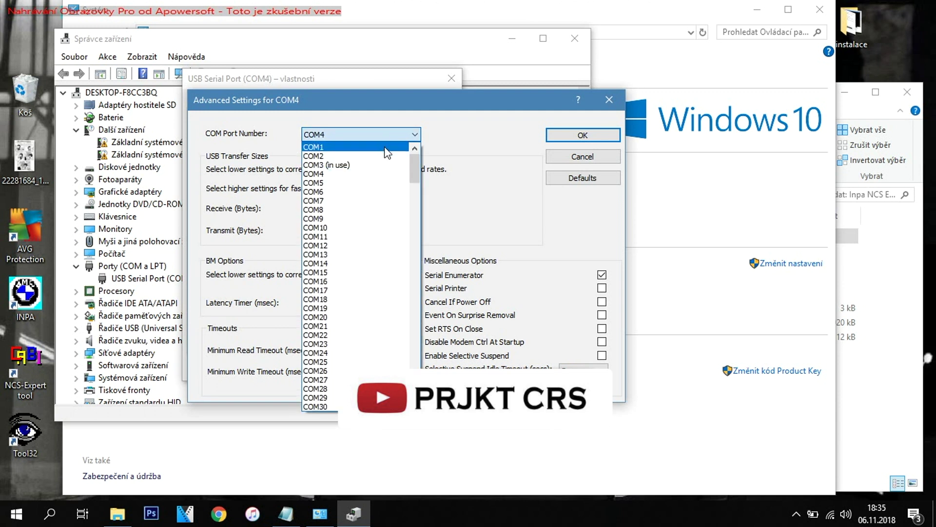
pyautogui.click(387, 151)
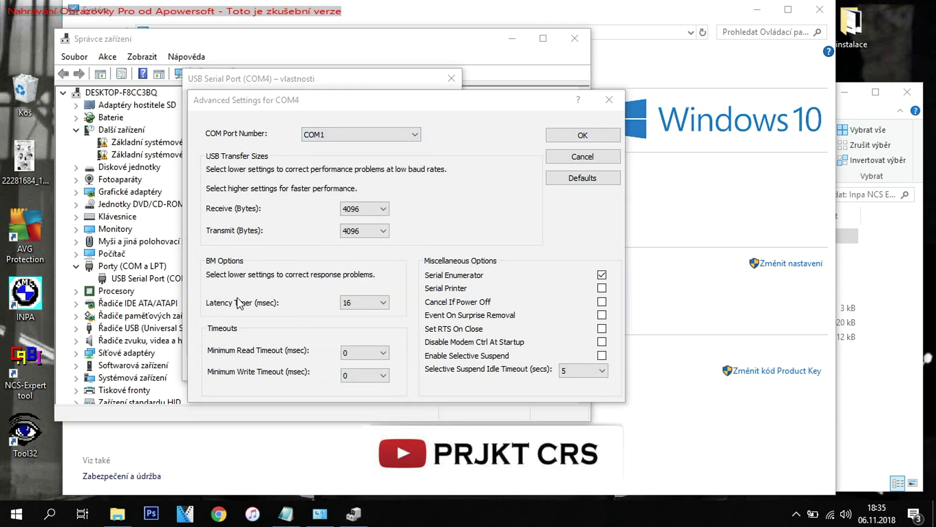
# Set the port's latency timer to 1 msec, confirm the port settings, and close the Device Manager and System windows
pyautogui.click(350, 304)
pyautogui.scroll(5, 354, 73)
pyautogui.click(351, 31)
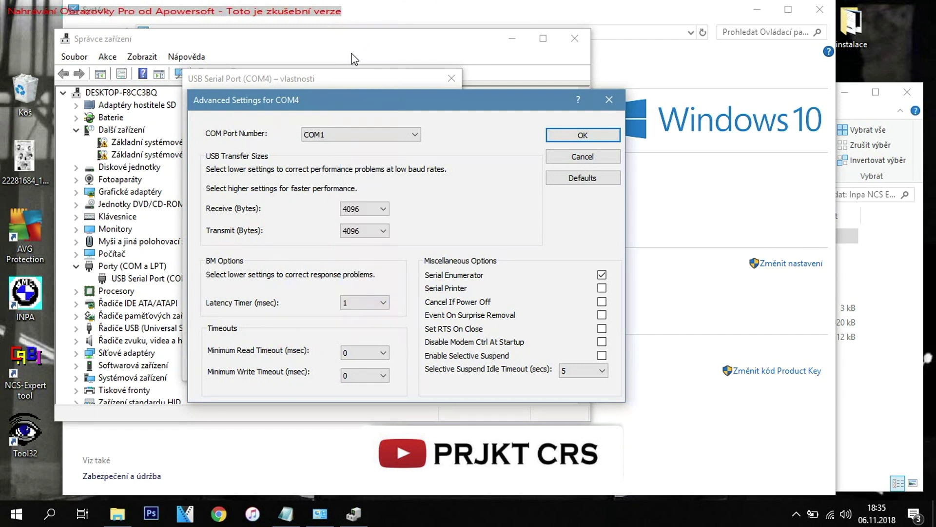
pyautogui.click(566, 133)
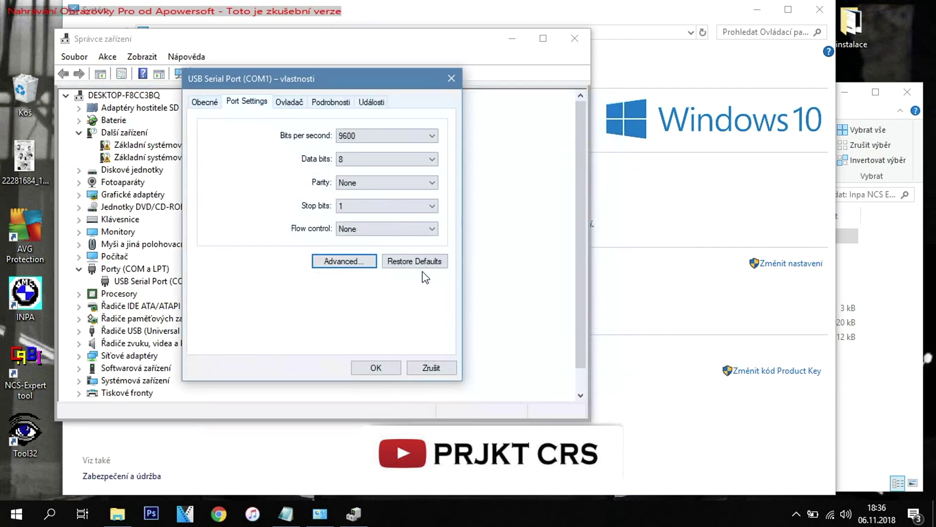
pyautogui.click(375, 366)
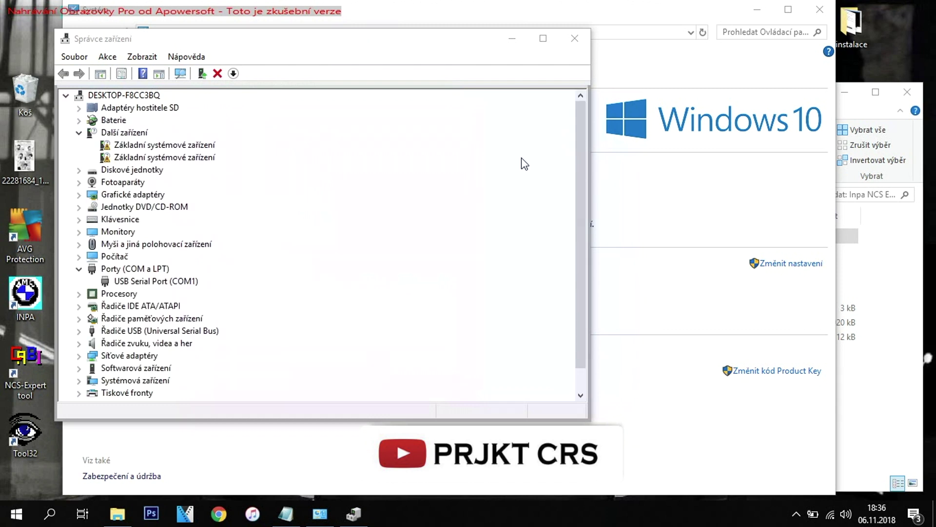
pyautogui.click(575, 38)
pyautogui.click(825, 11)
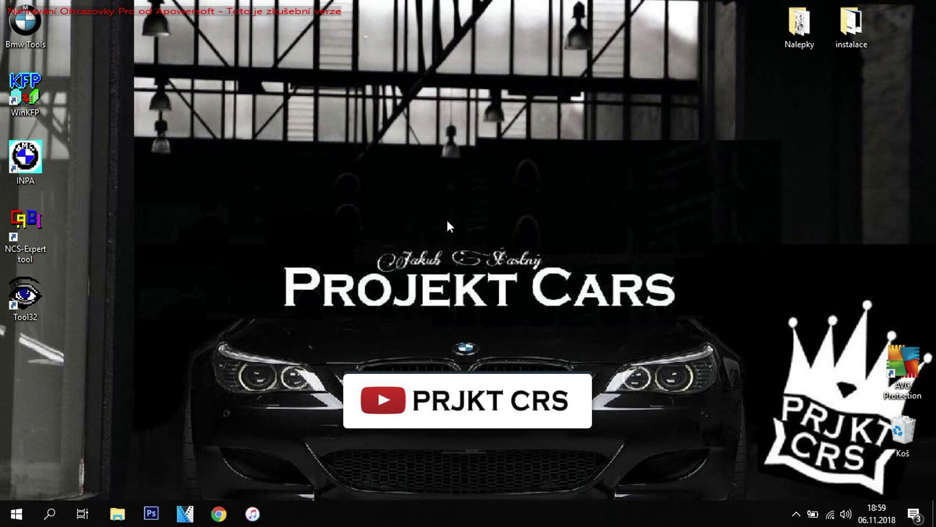
# Launch INPA from its desktop shortcut
pyautogui.doubleClick(13, 151)
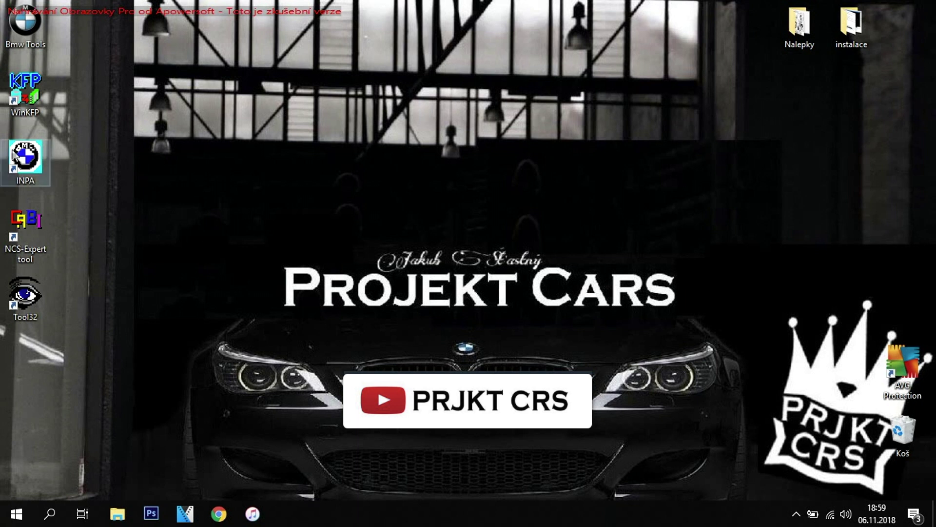